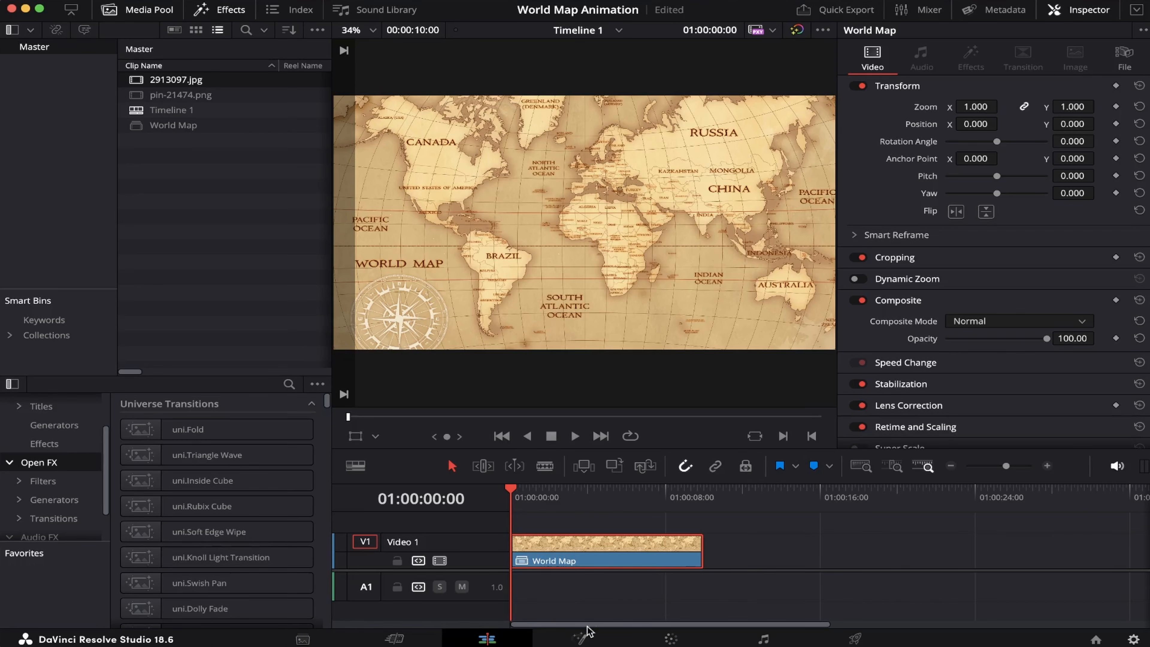
Open the World Map clip in Fusion and merge a Background node over MediaIn1.
left_click(584, 638)
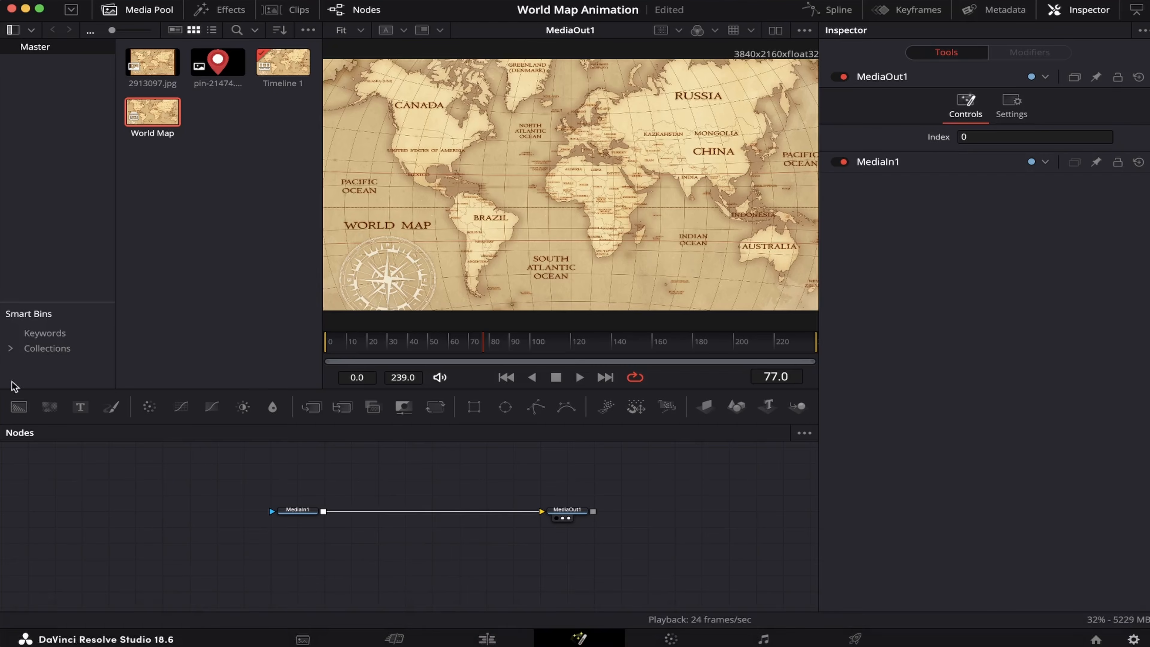
left_click_drag(17, 407, 327, 511)
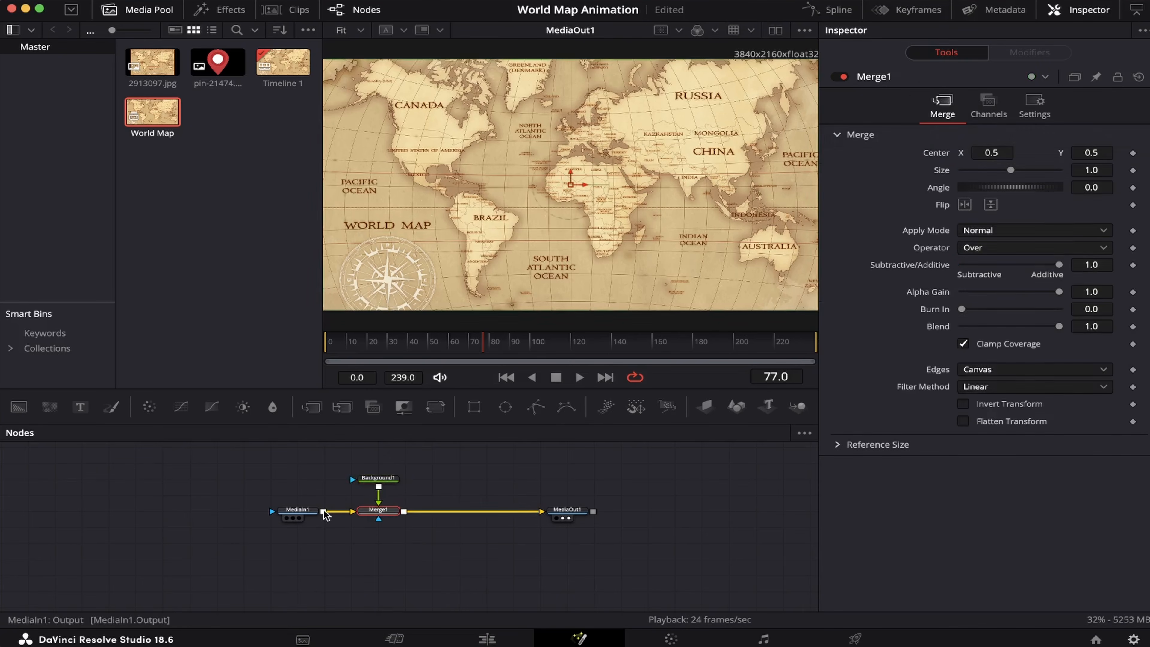
Set the Background1 node's solid color to bright red.
left_click(378, 478)
left_click(1004, 218)
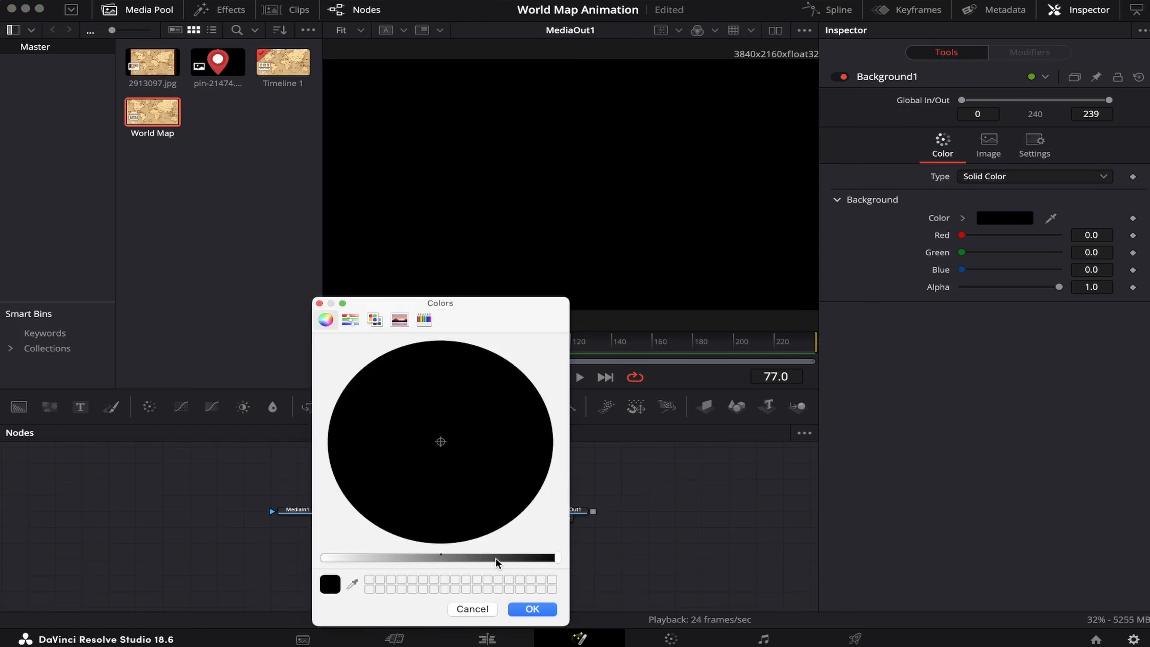
left_click_drag(496, 561, 202, 560)
left_click(544, 442)
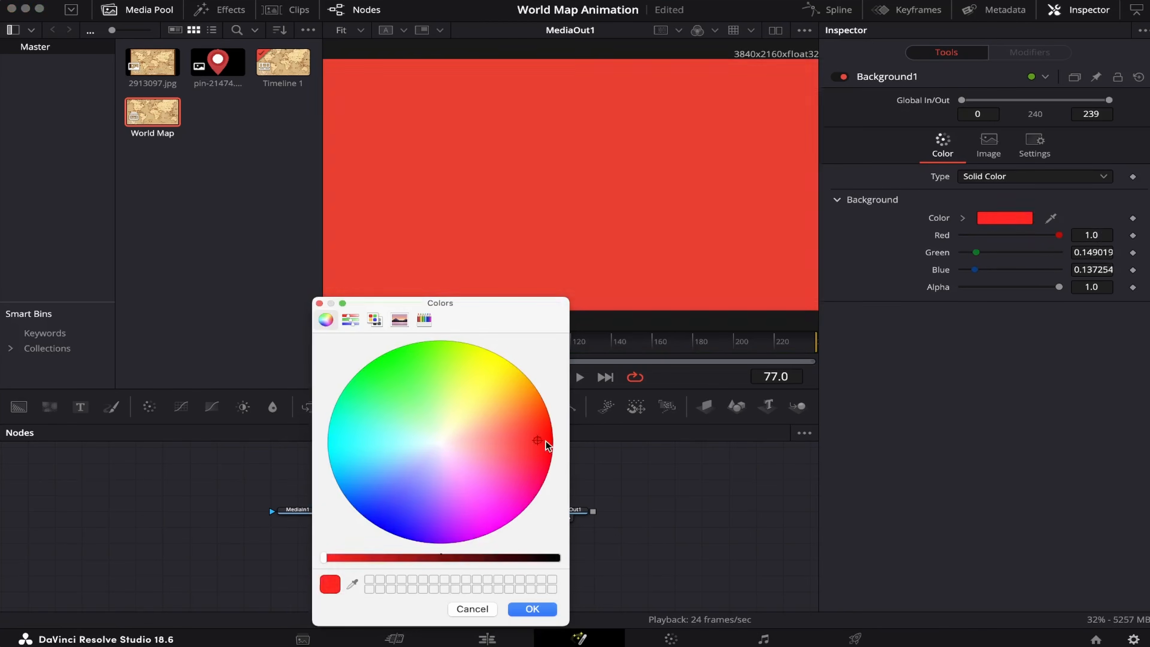
key("Return")
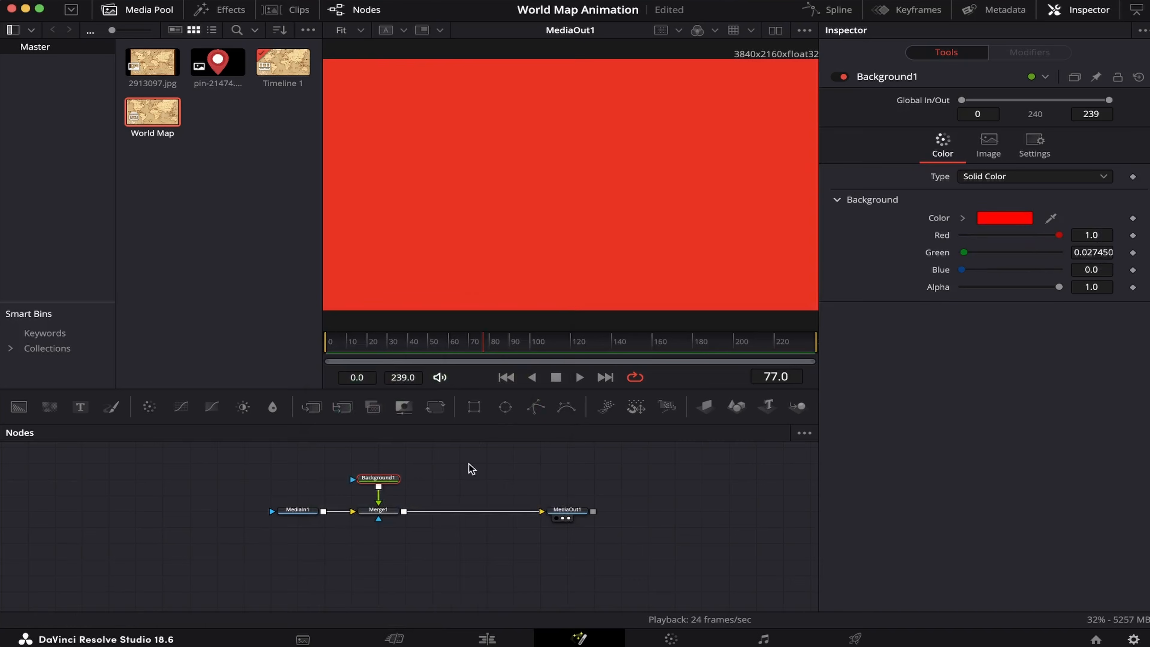
Add a Polygon mask to Background1 and trace an open route from the eastern United States through Algeria and India to China.
left_click(537, 407)
scroll(449, 157, "up", 5)
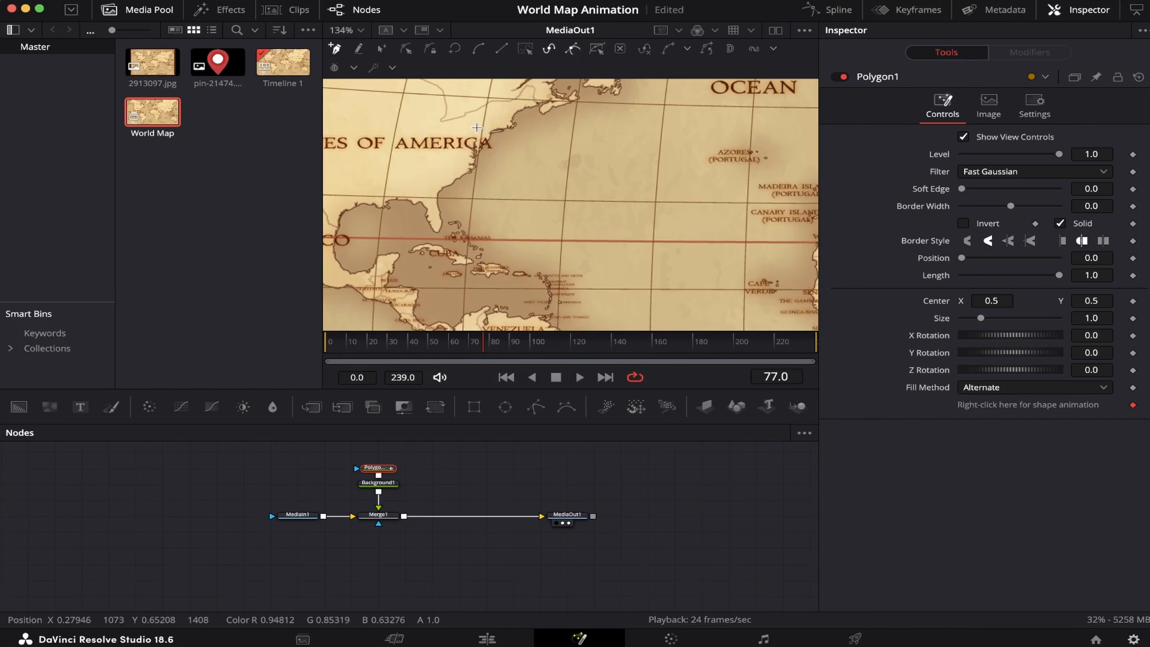
scroll(476, 127, "right", 10)
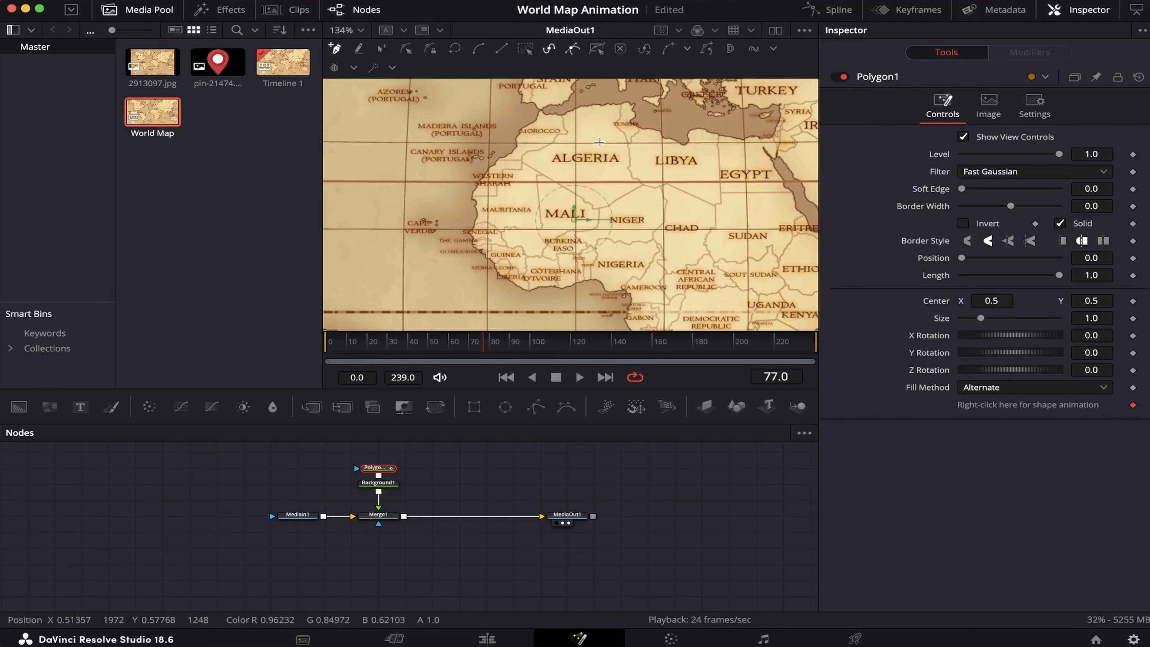
scroll(599, 141, "right", 10)
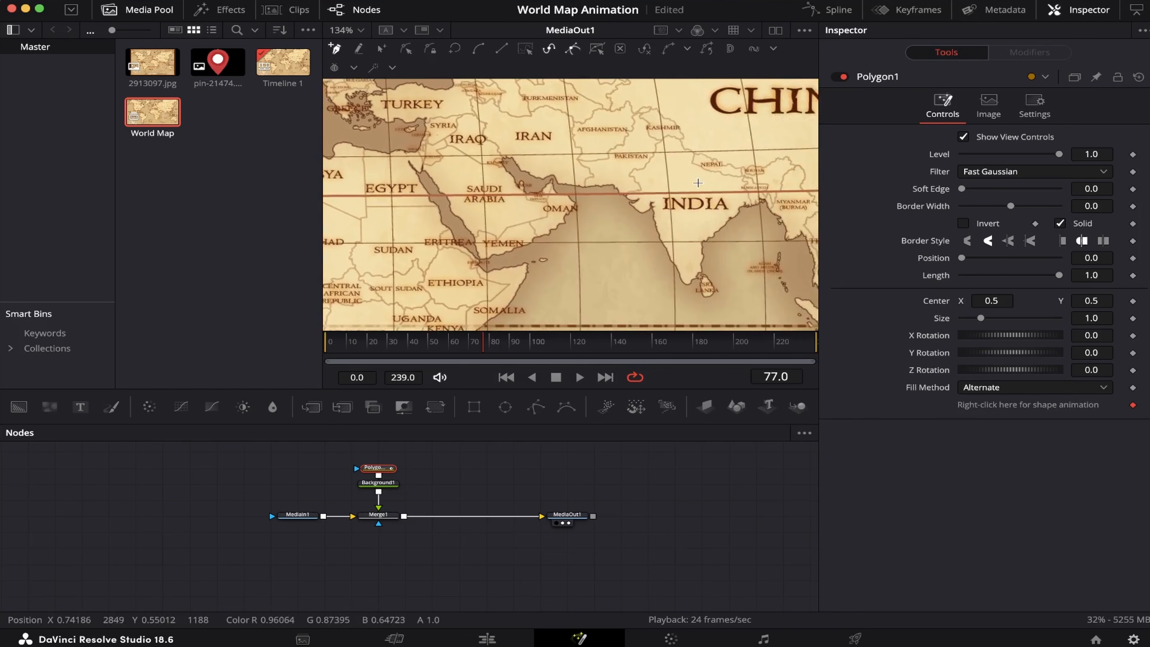
scroll(688, 187, "right", 8)
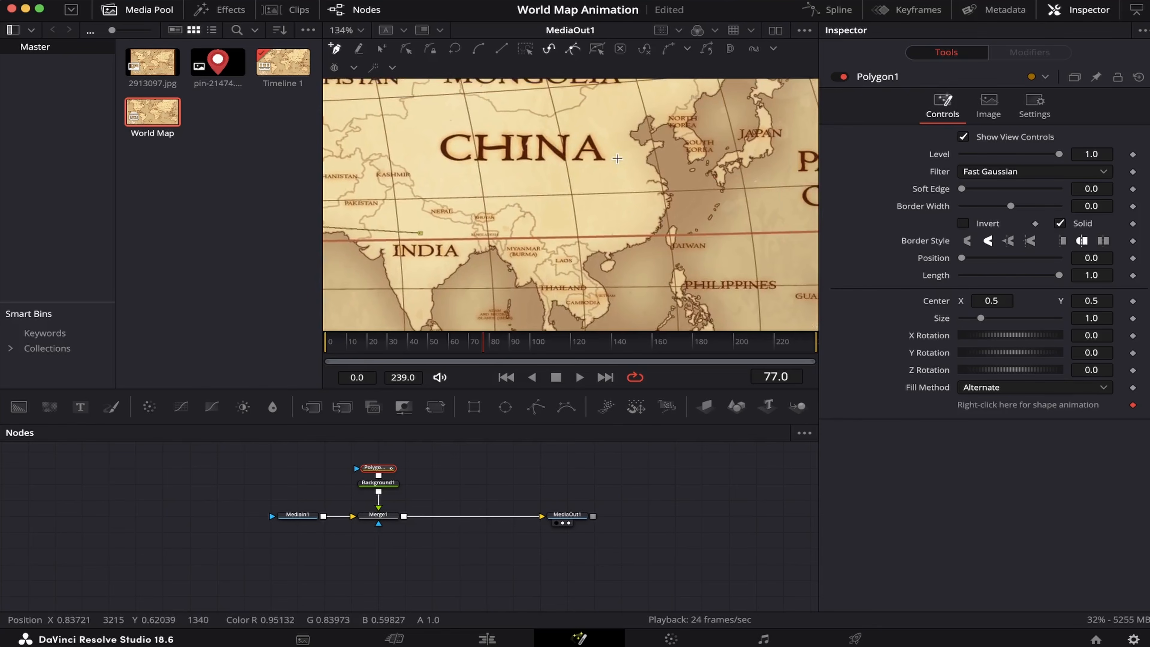
left_click(620, 162)
Hide the media pool and set the polygon route's border width to 0.0058.
left_click(158, 11)
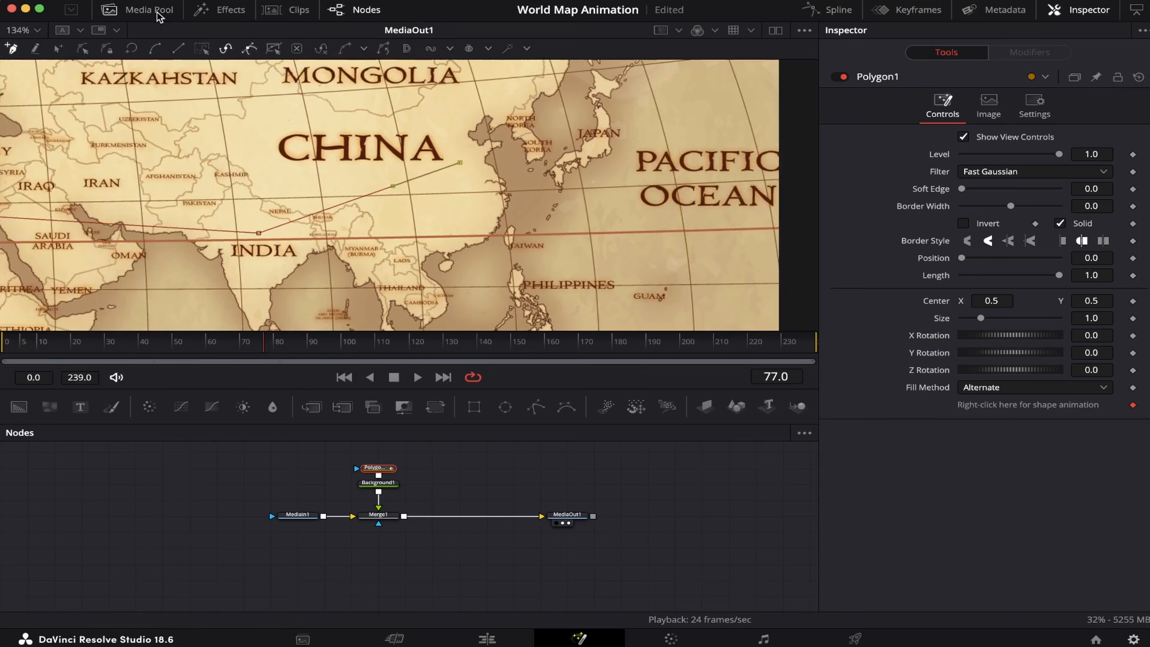
left_click(23, 30)
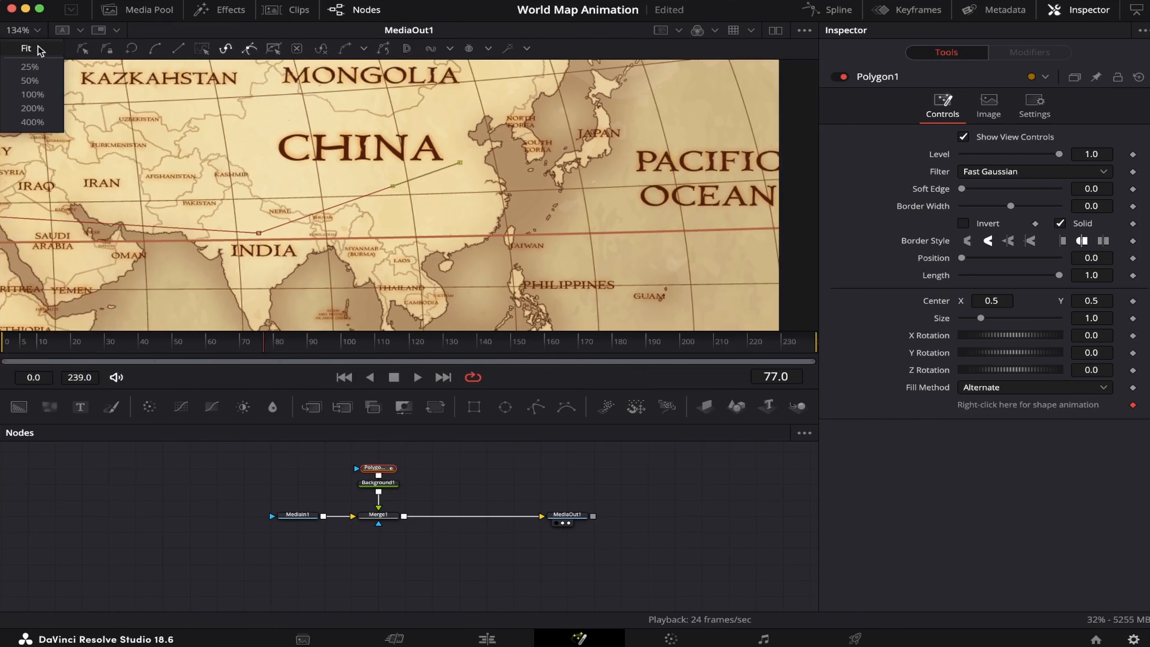
left_click(27, 43)
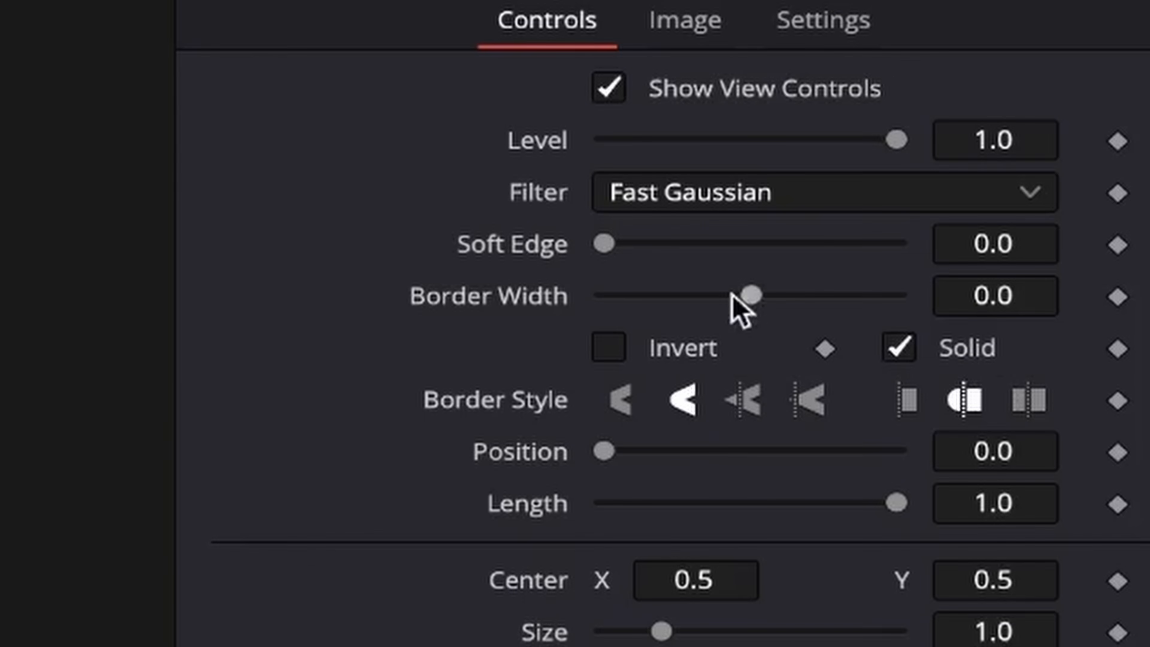
left_click(986, 295)
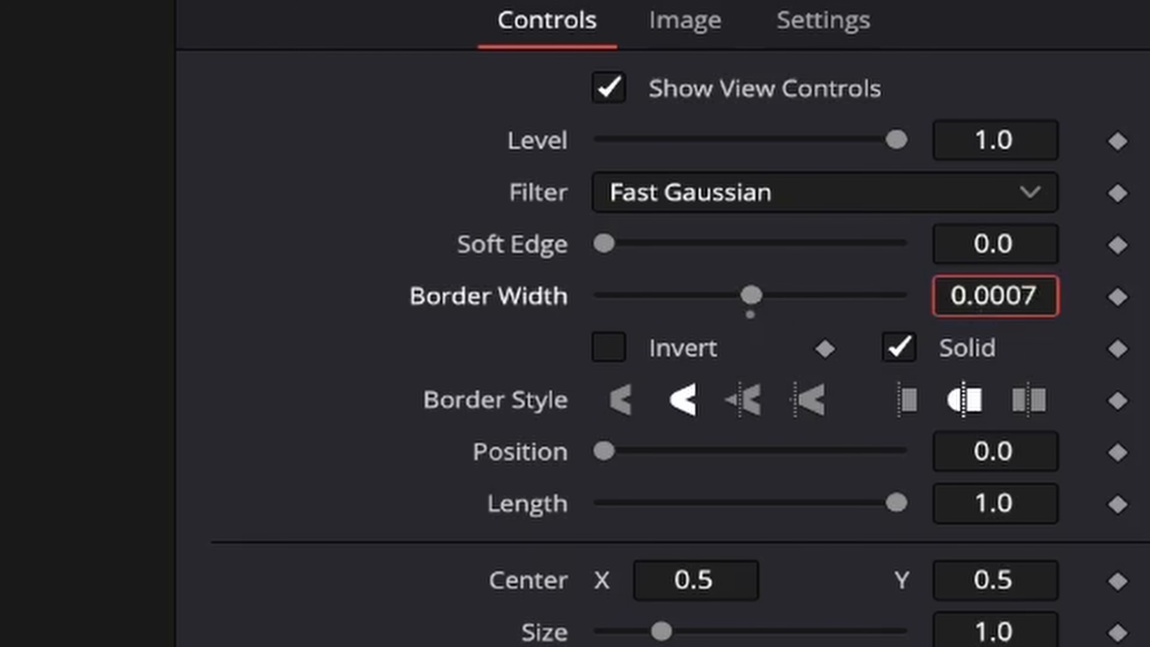
left_click_drag(985, 295, 1033, 295)
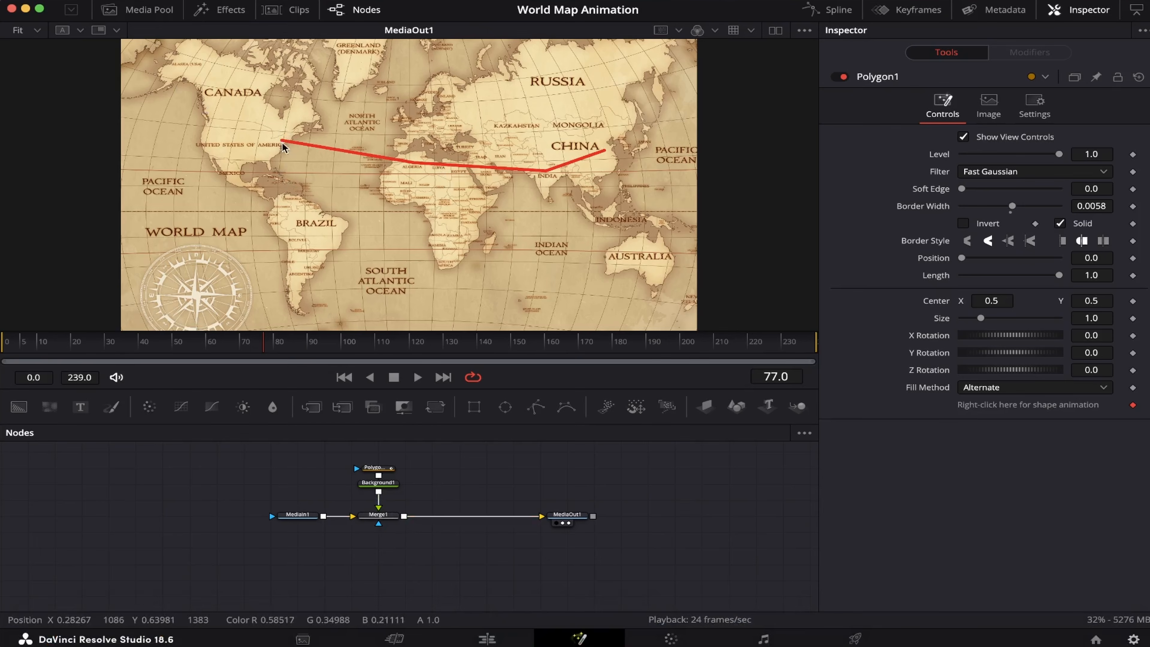
Add a keyframe for the polygon's Length at frame 12 with a value of 0.0.
left_click_drag(213, 343, 139, 344)
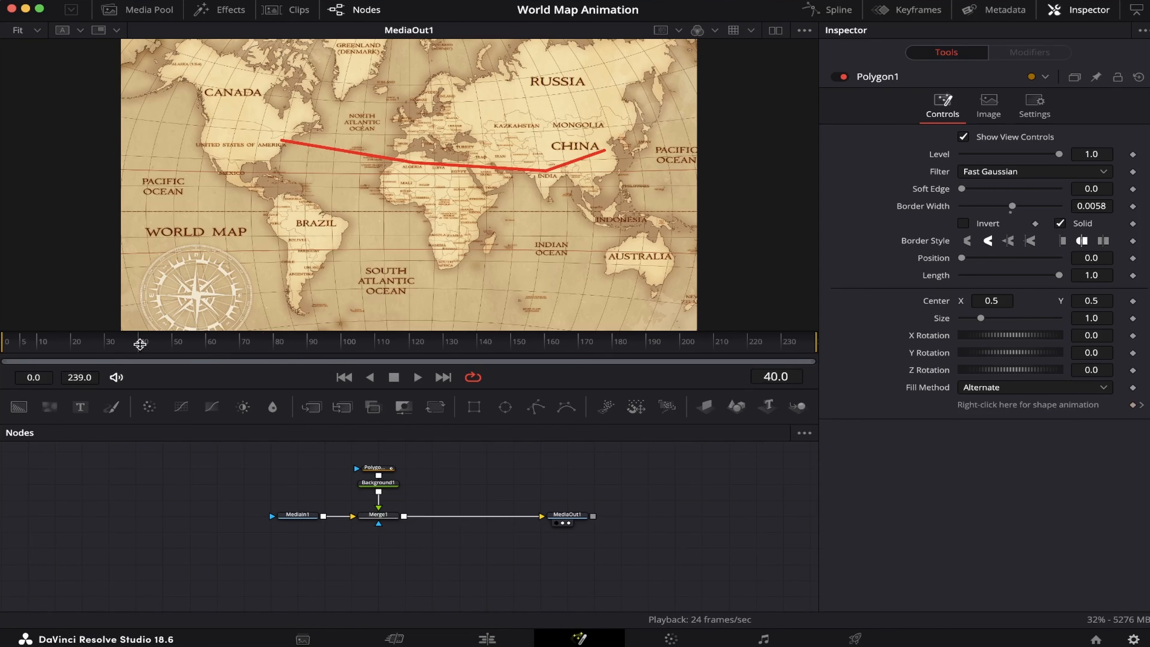
left_click(48, 350)
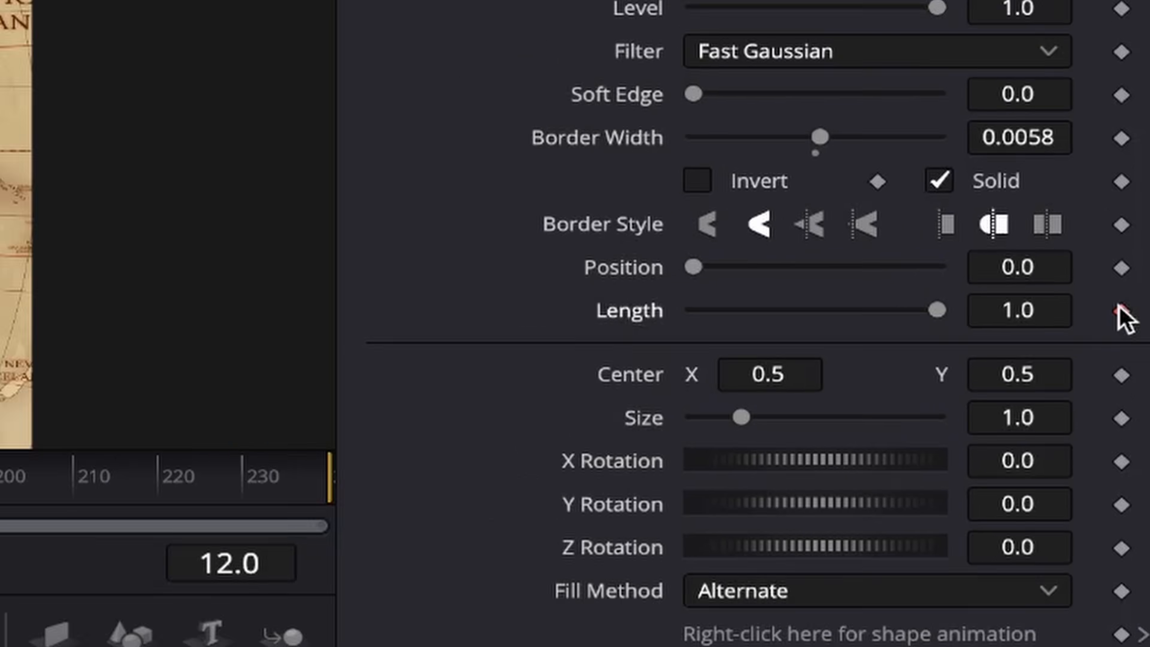
left_click(1132, 274)
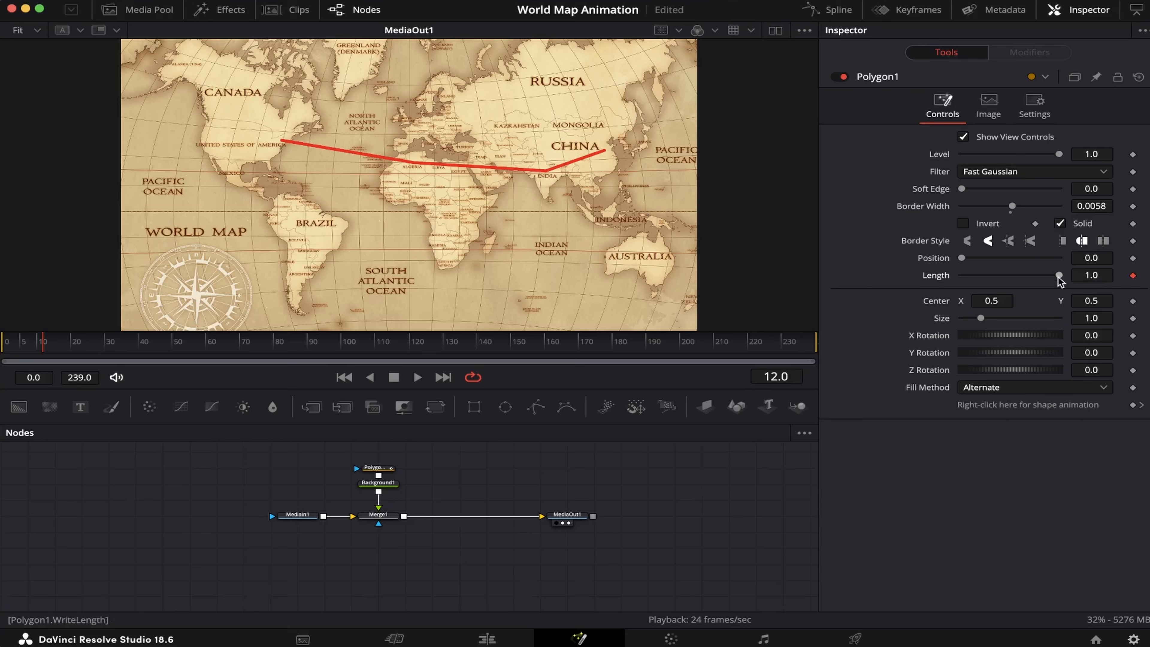
left_click_drag(1058, 276, 961, 275)
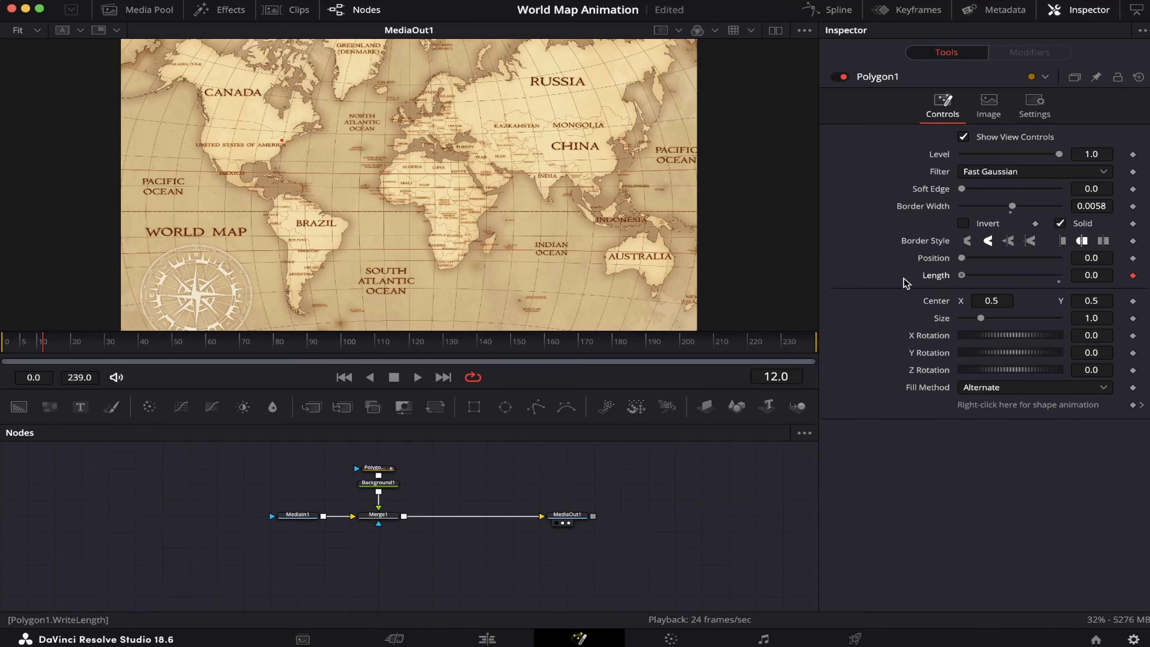
Keyframe the polygon's Length at 0.405 on frame 36 so the line reaches Algeria, and hold it with a keyframe at frame 48.
scroll(538, 215, "up", 3)
left_click(112, 345)
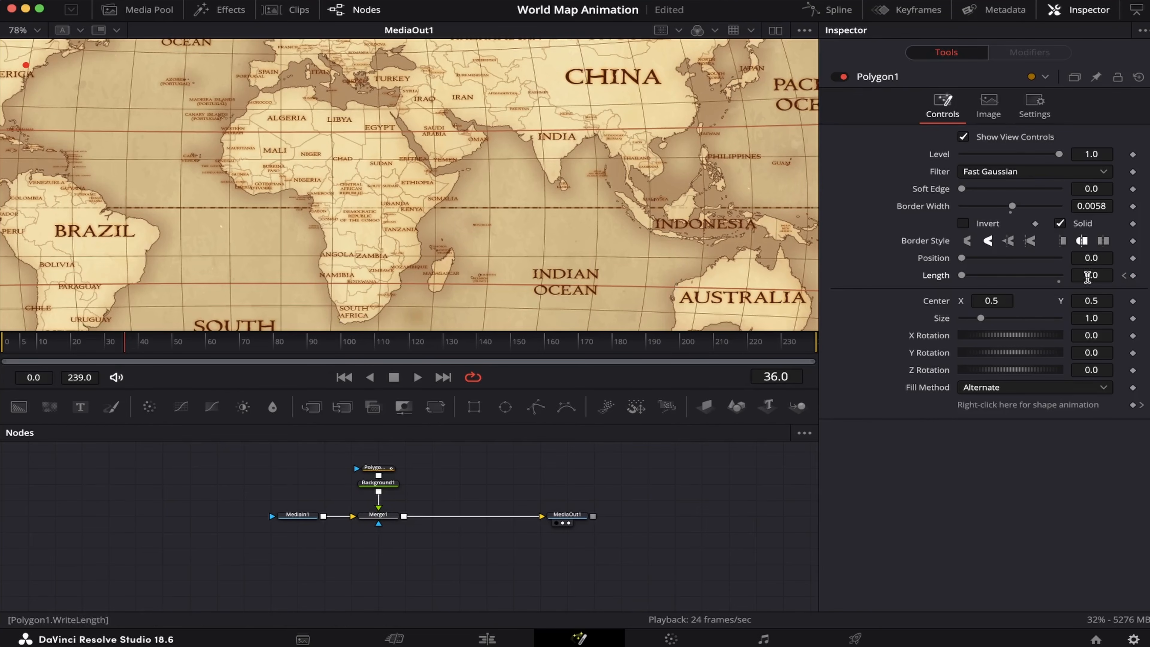
left_click_drag(1091, 275, 1140, 276)
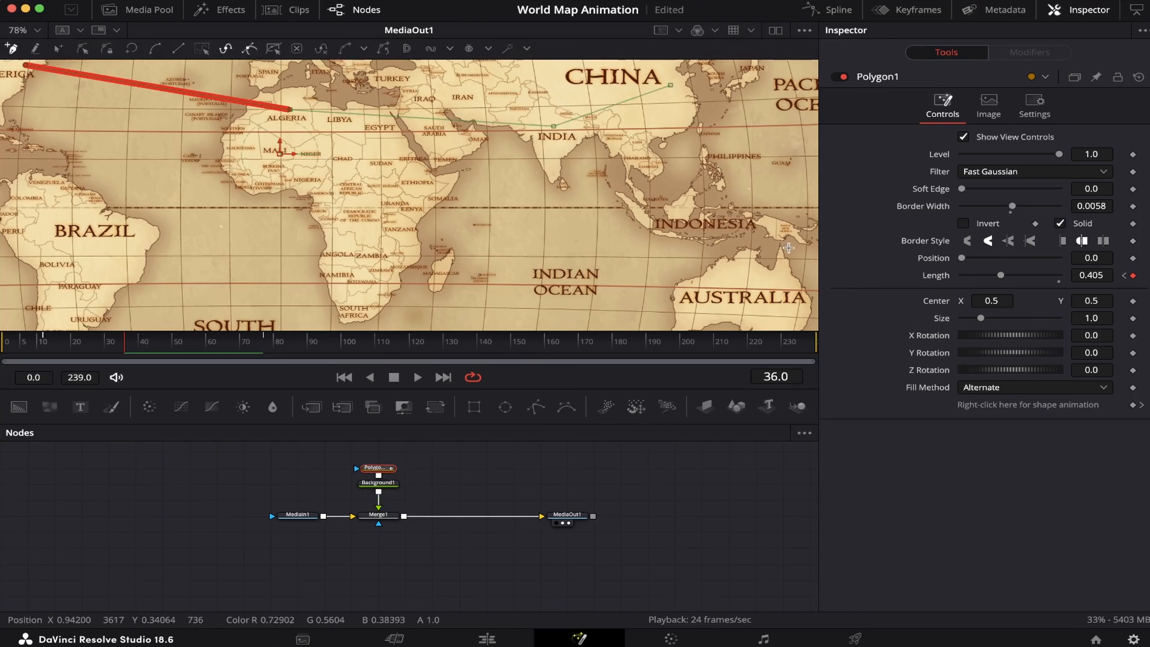
left_click(152, 349)
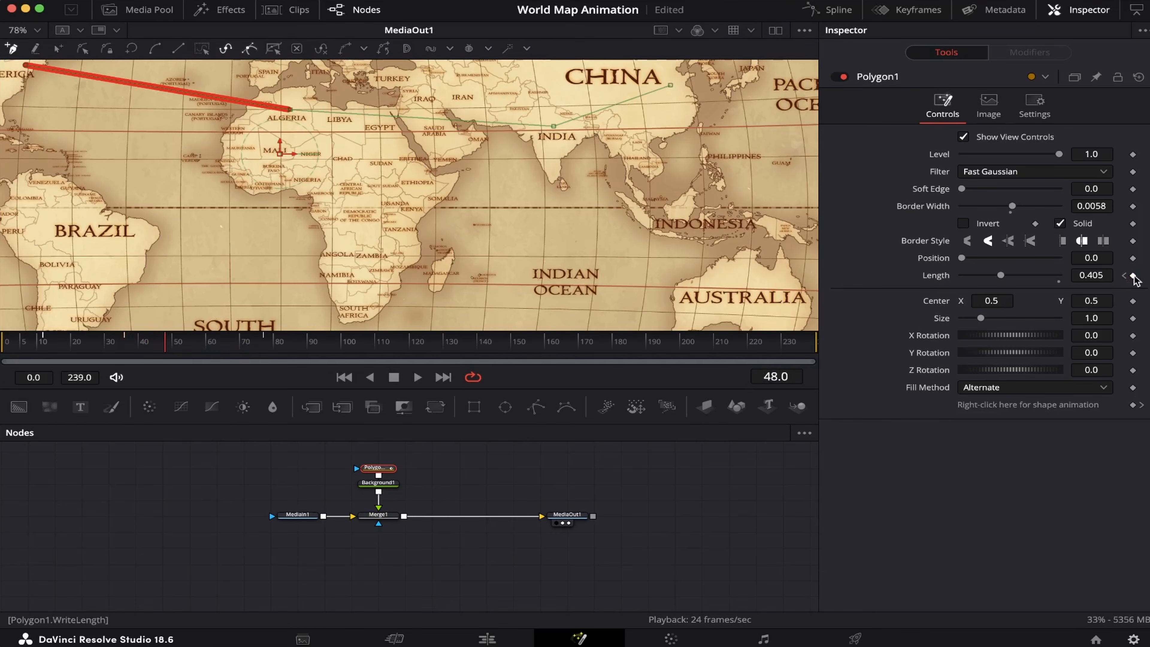
Keyframe the polygon's Length at 0.808 for the India stop, holding through frame 86, and at 1.0 on frame 110.
left_click_drag(197, 347, 295, 353)
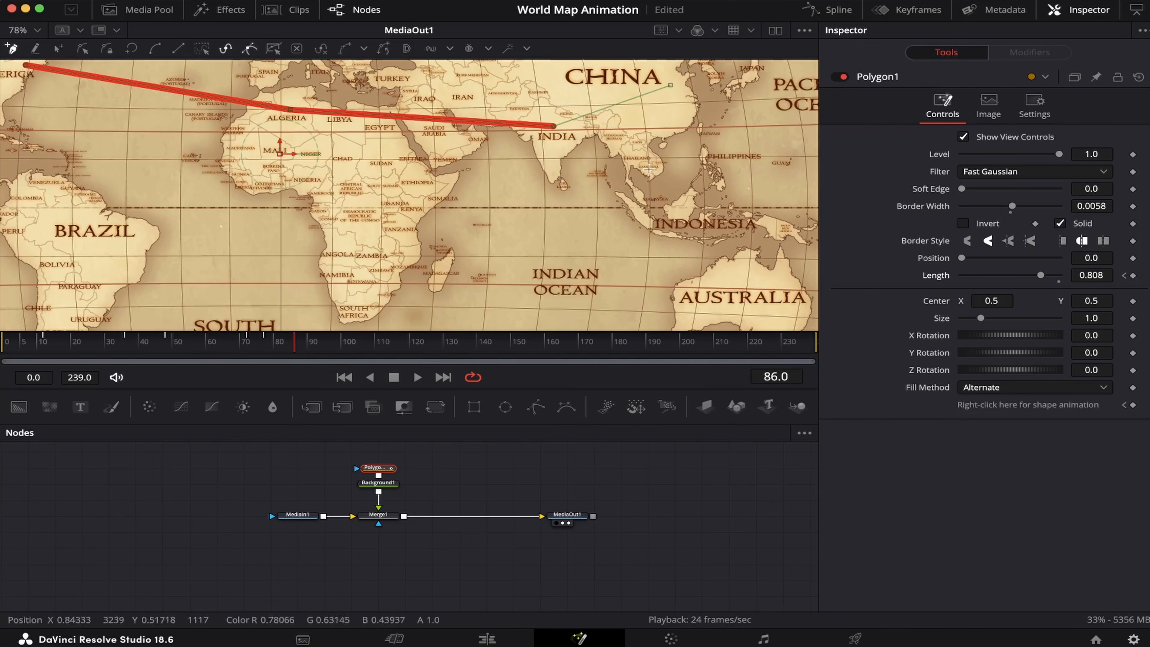
left_click(1133, 275)
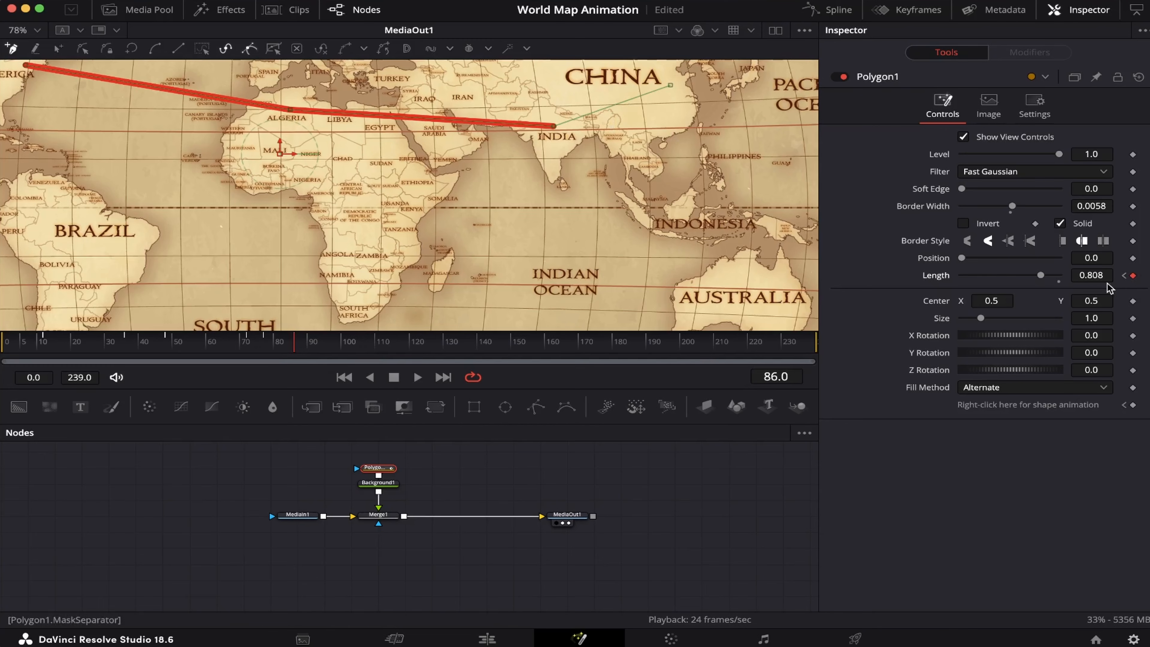
left_click(369, 351)
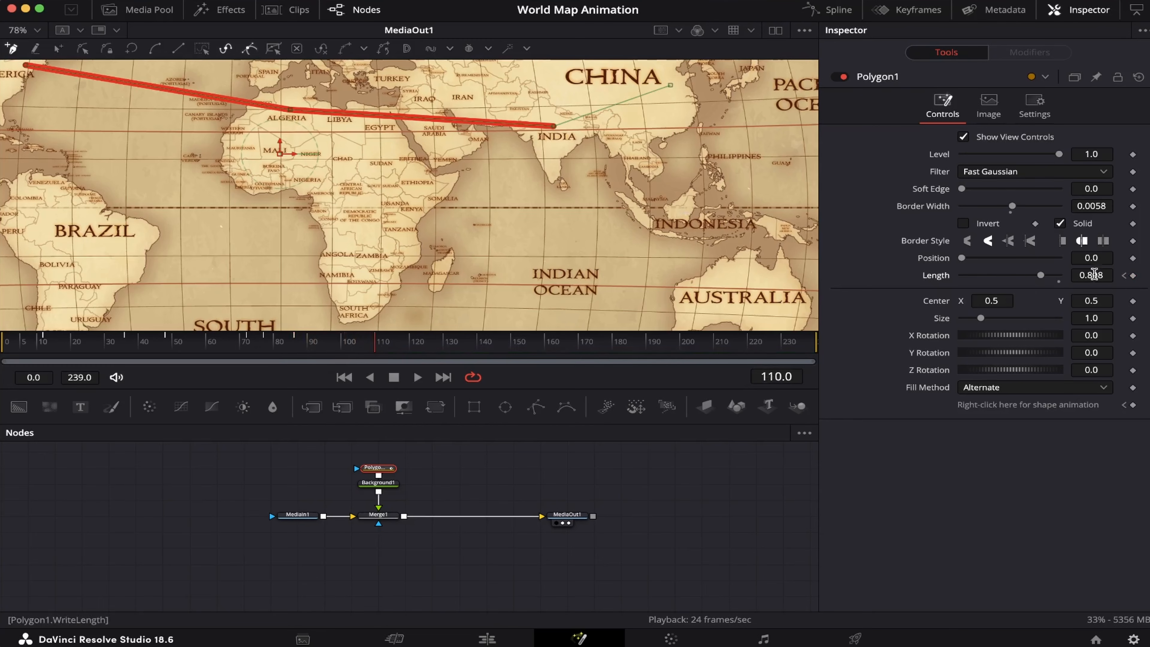
left_click_drag(1095, 275, 656, 263)
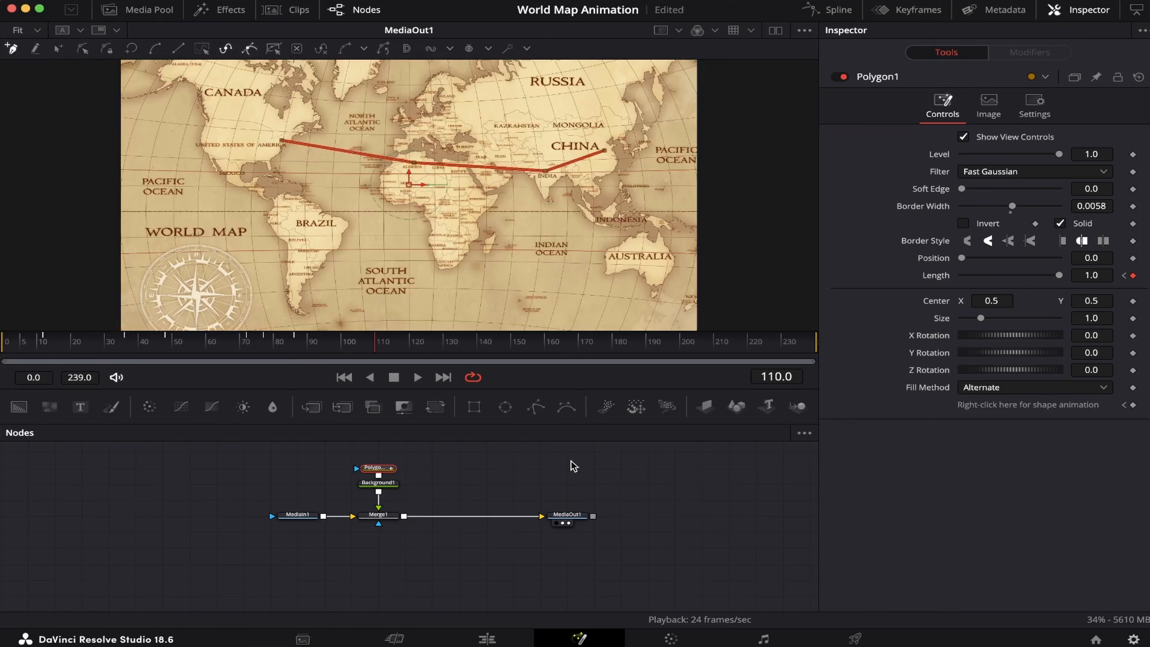
Play back the route line animation from the start of the composition.
left_click_drag(89, 336, 2, 341)
key("space")
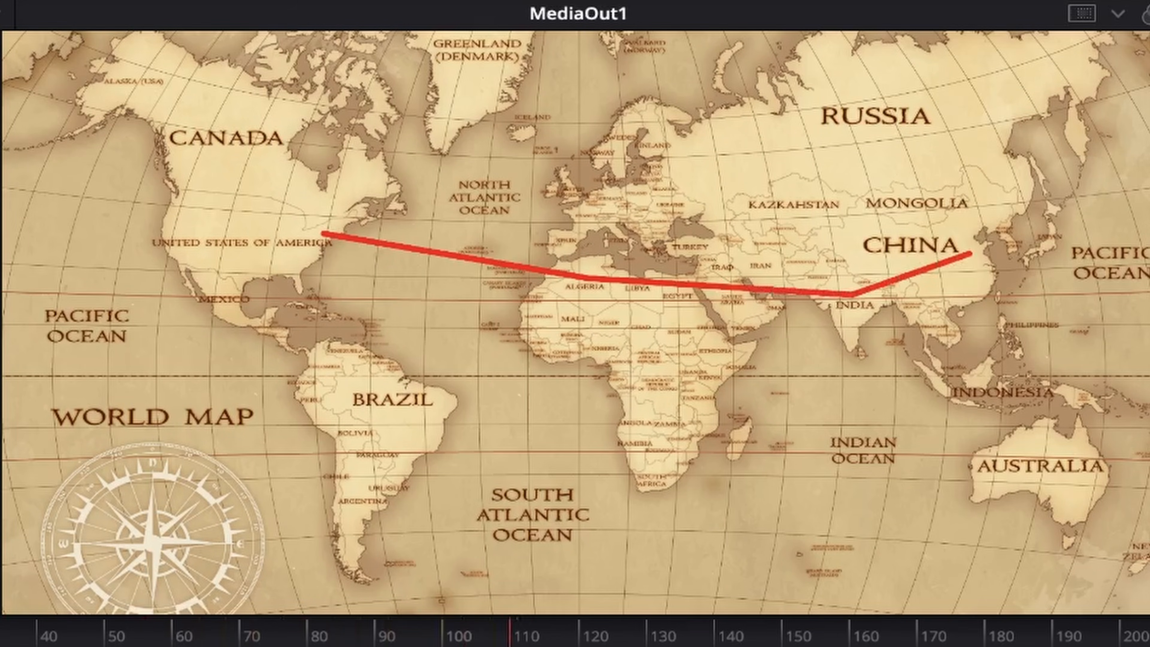
key("space")
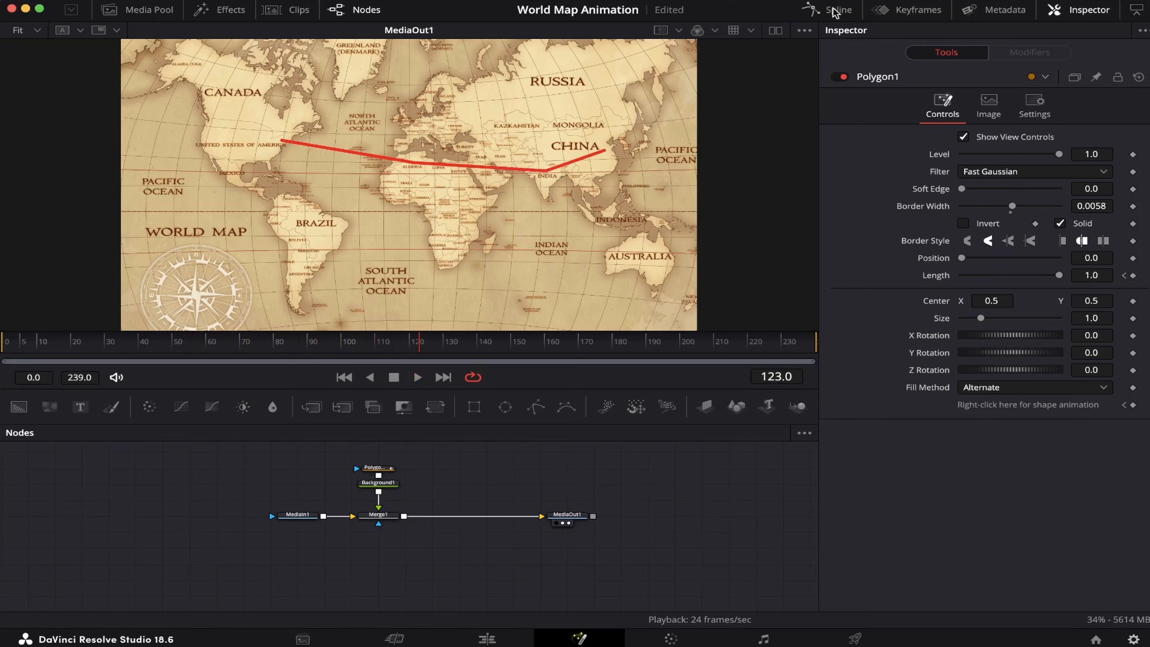
Show Polygon1's animation curves in the spline editor, fitted to view, with only the Length curve enabled.
left_click(378, 469)
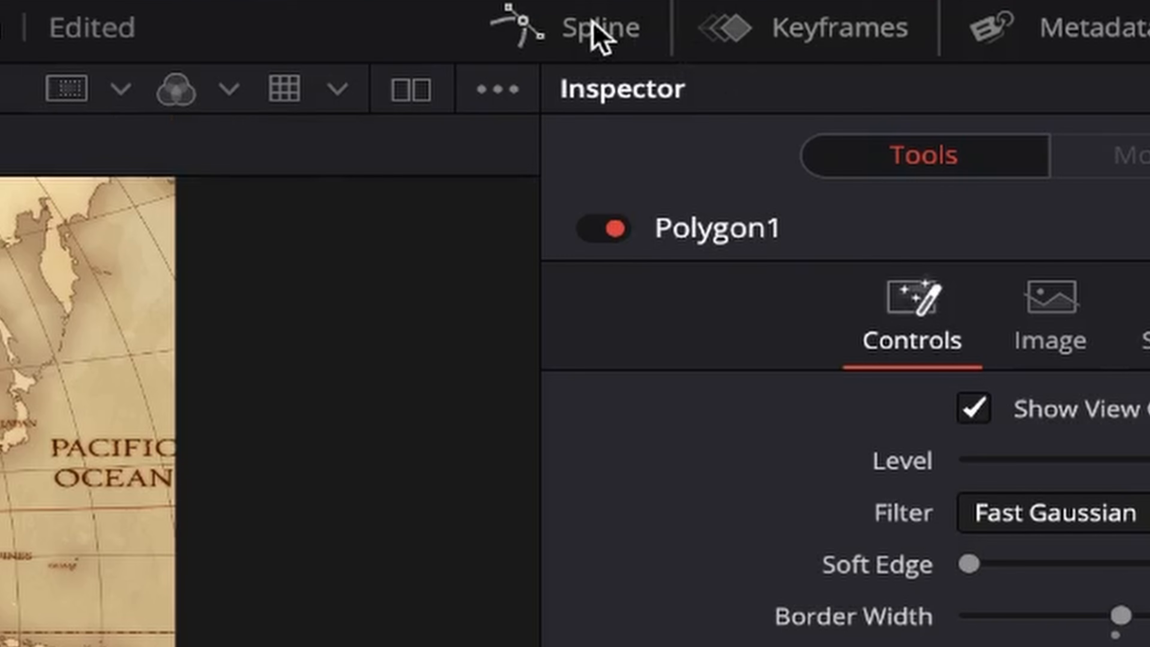
left_click(591, 22)
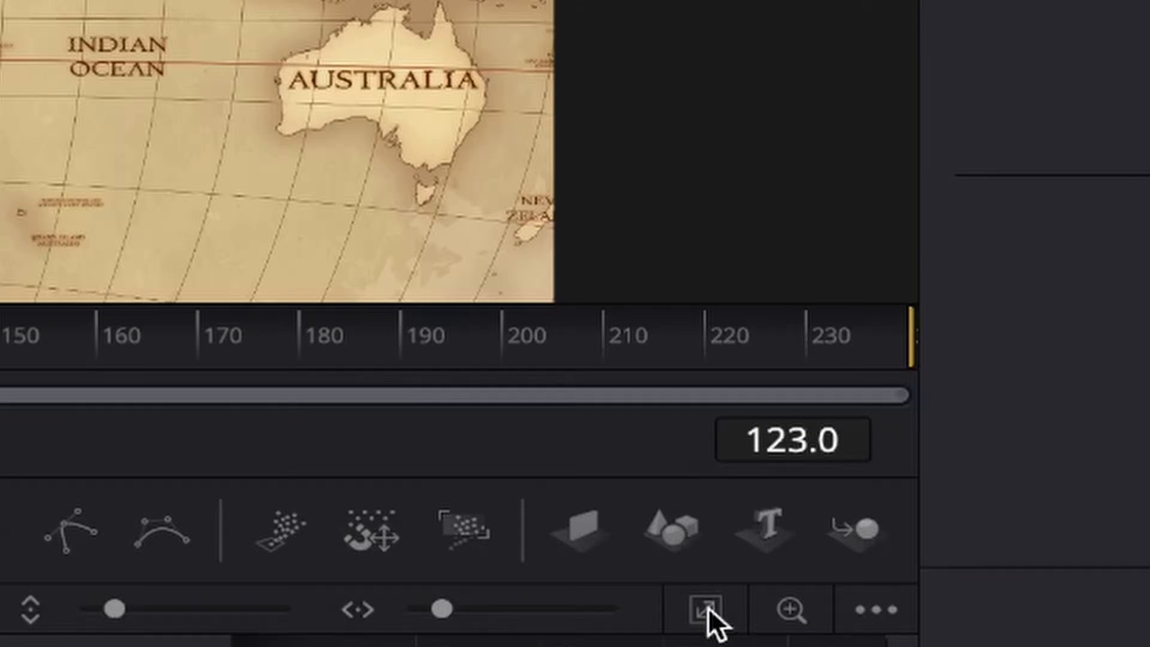
left_click(707, 609)
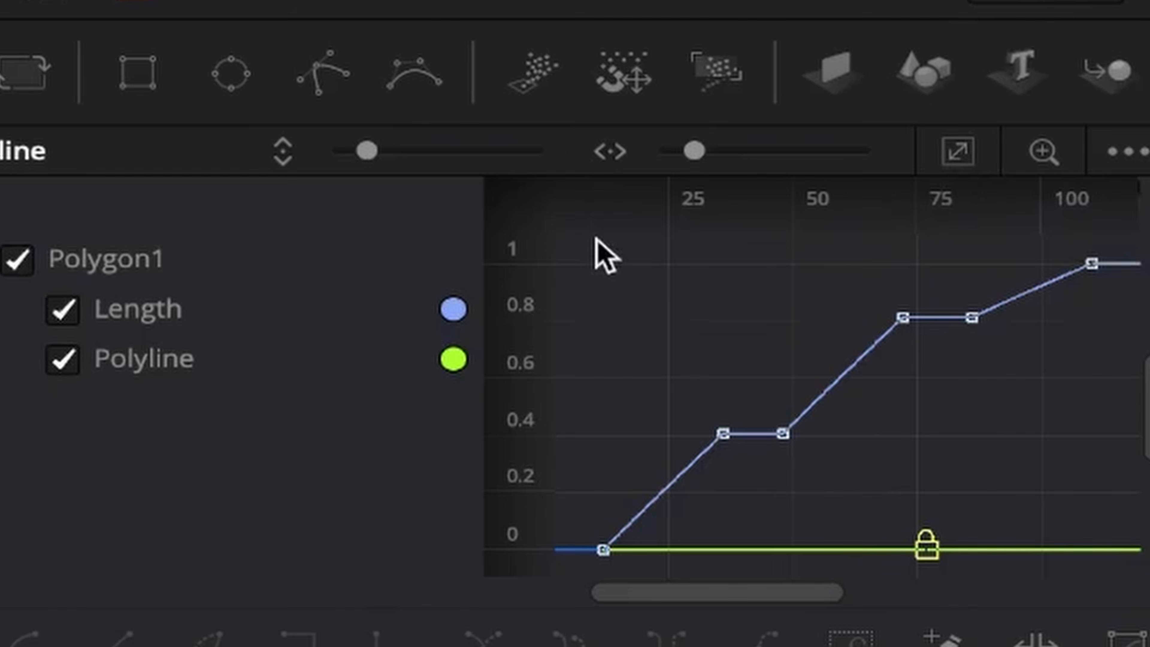
left_click(62, 360)
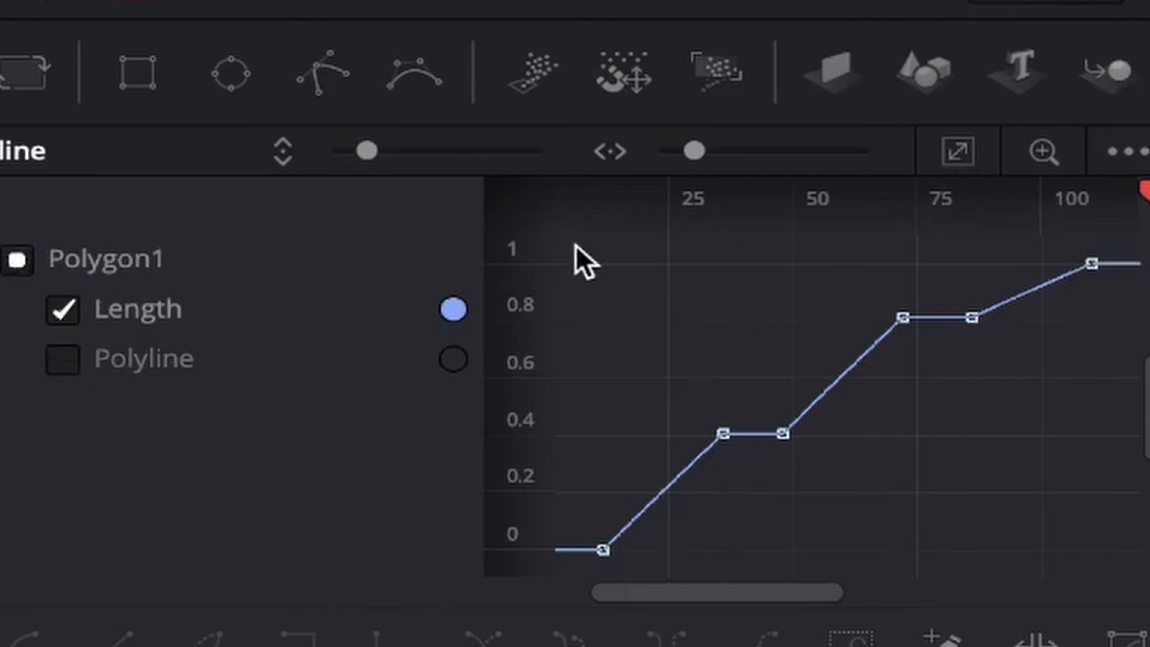
Ease all the Length keyframes by flattening their curve handles, and close the spline editor.
left_click_drag(569, 234, 939, 504)
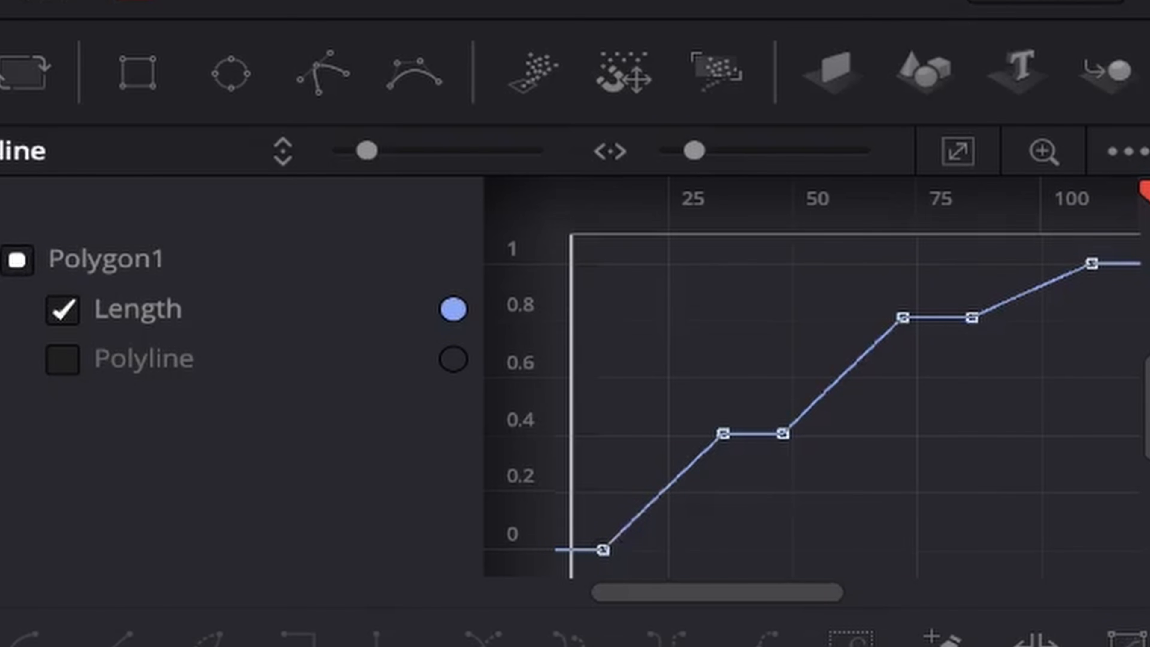
key("f")
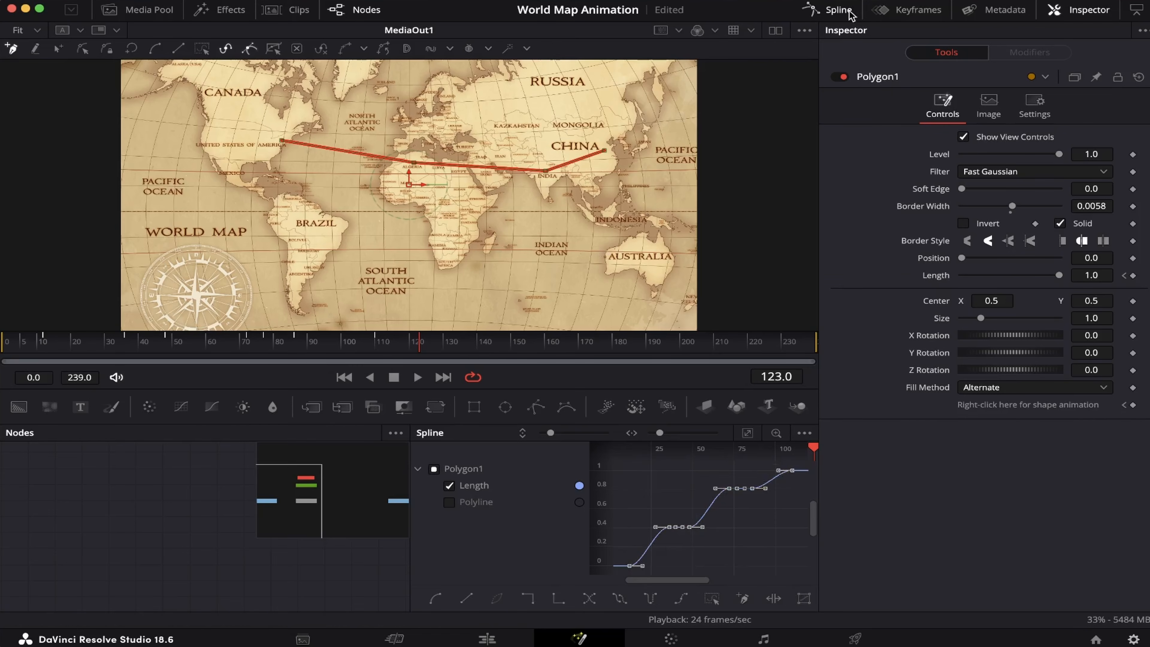
left_click(840, 13)
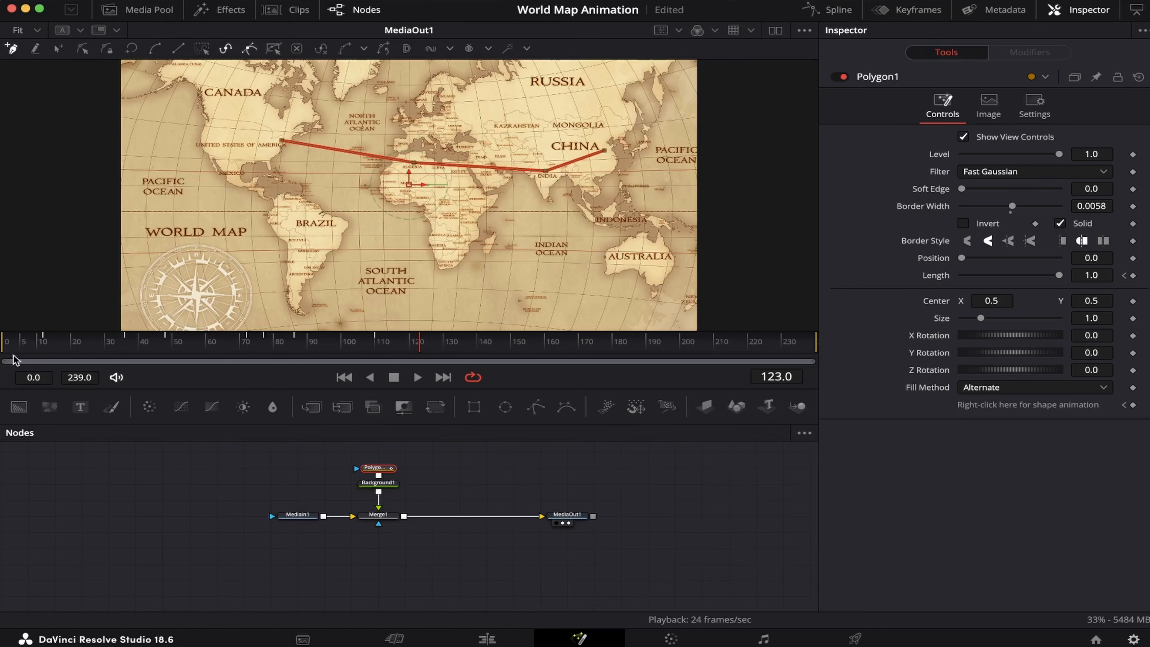
Play back the eased route animation from the first frame.
left_click(3, 359)
key("space")
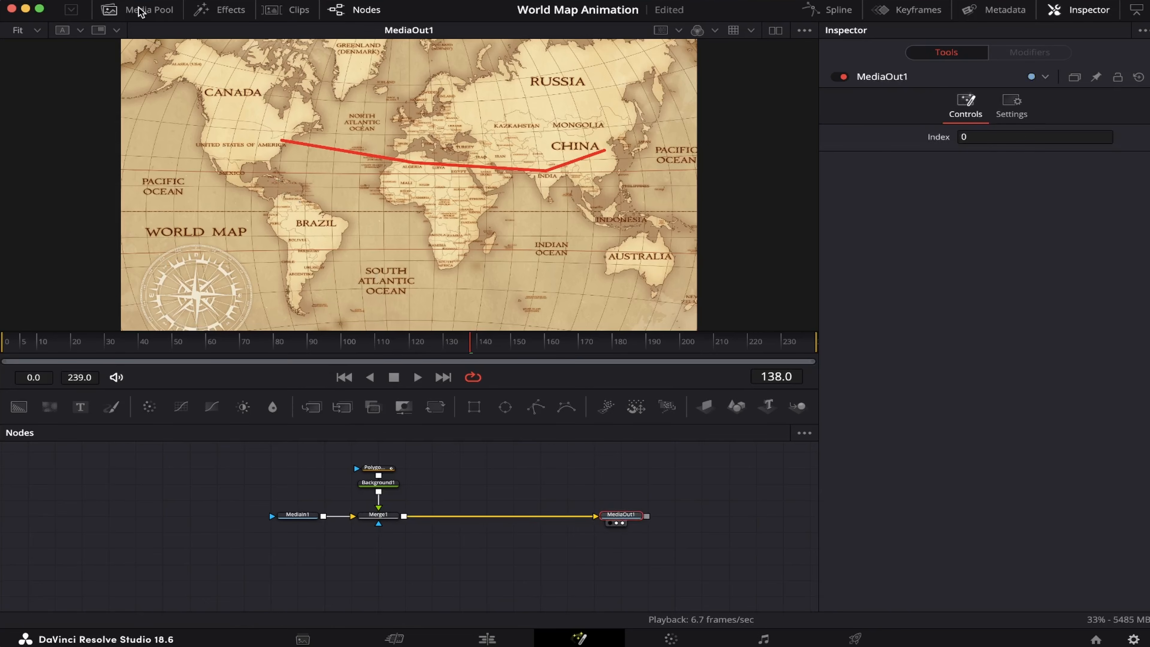
Merge the pin image from the media pool over the map after Merge1, and add a Transform node after the pin's MediaIn2.
left_click(141, 10)
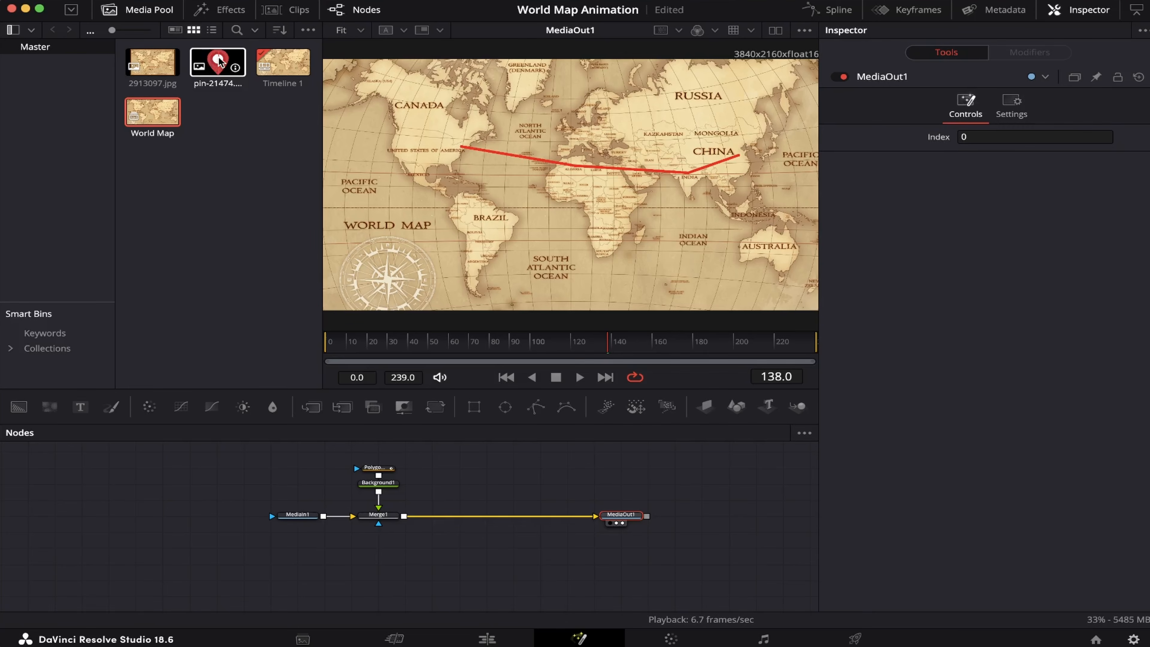
left_click_drag(219, 61, 404, 516)
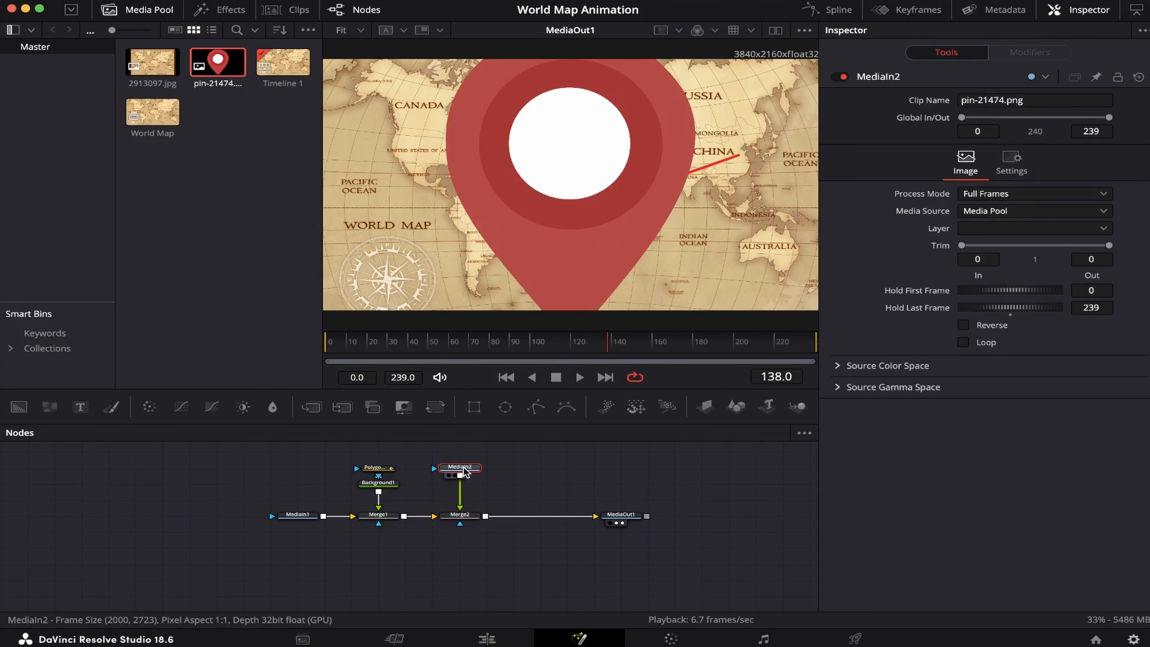
key("shift+space")
type("dve")
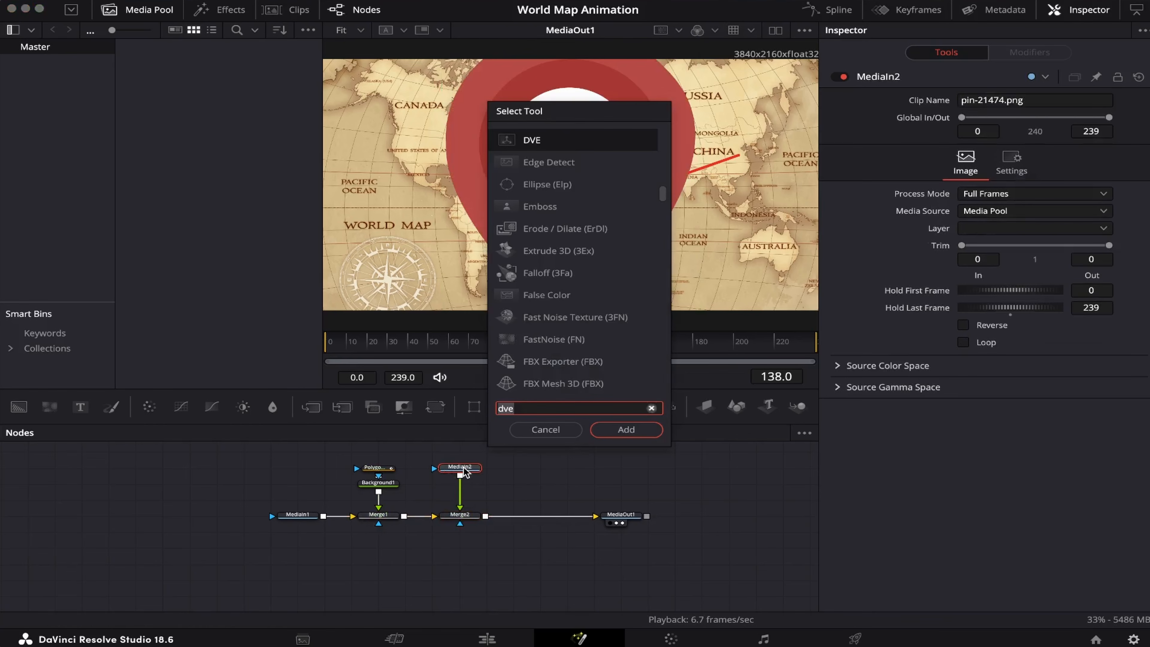
type("trans")
key("Return")
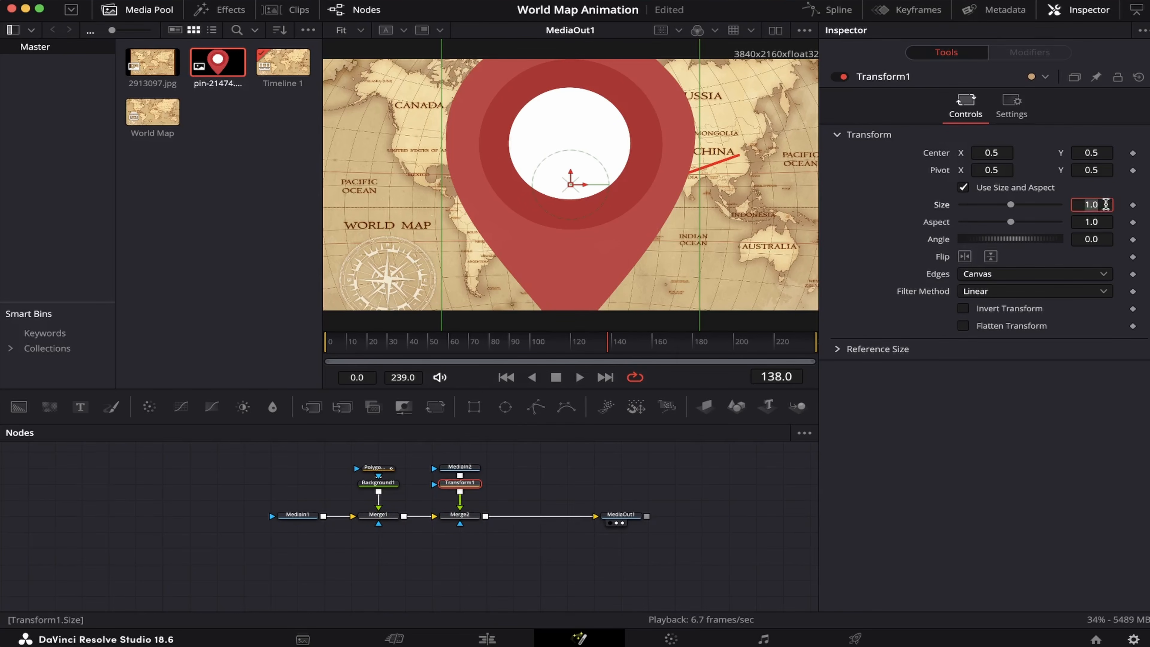
Set the Size of the pin's Transform1 node to 0.02.
left_click(1103, 204)
type("0.02")
key("Tab")
Place the pin with its tip on the route's starting point in the United States, at about X 0.077, Y 0.632, checking it at frame 0.
scroll(602, 184, "up", 5)
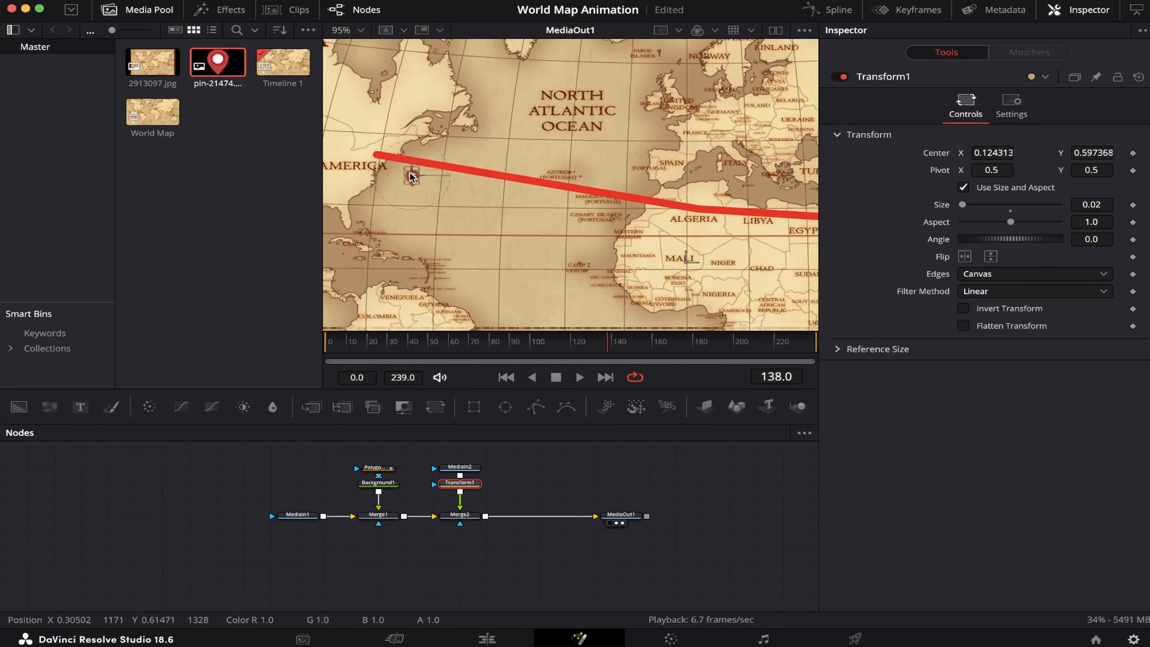
left_click_drag(423, 175, 444, 121)
key("Home")
scroll(357, 159, "up", 6)
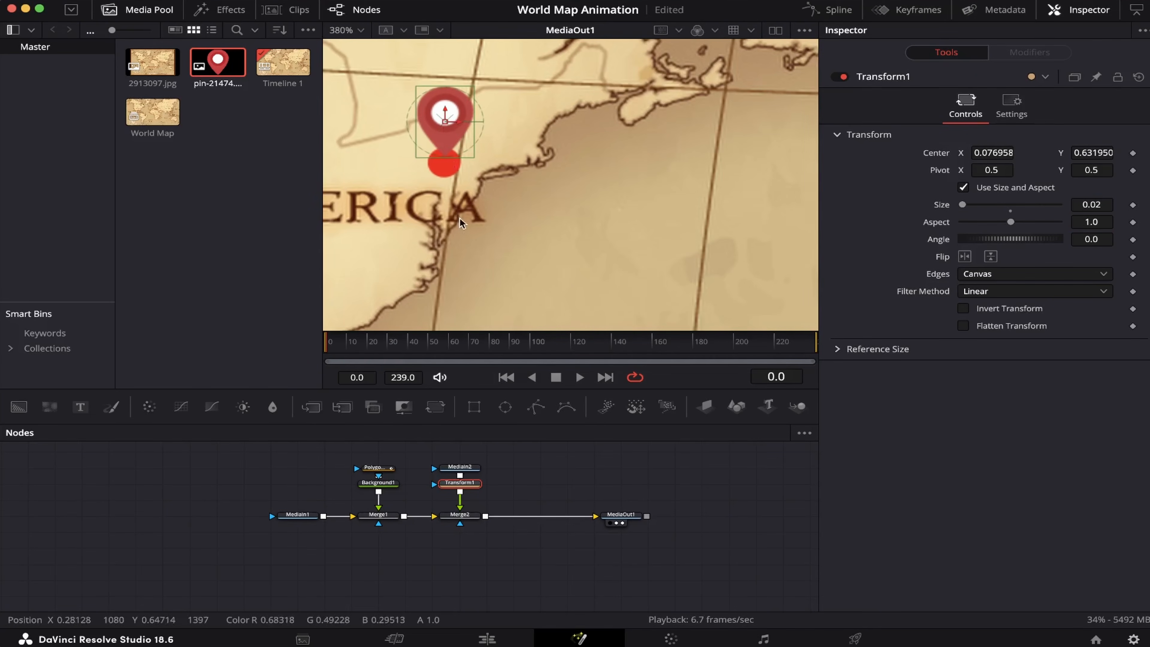
left_click_drag(404, 234, 468, 241)
left_click(457, 448)
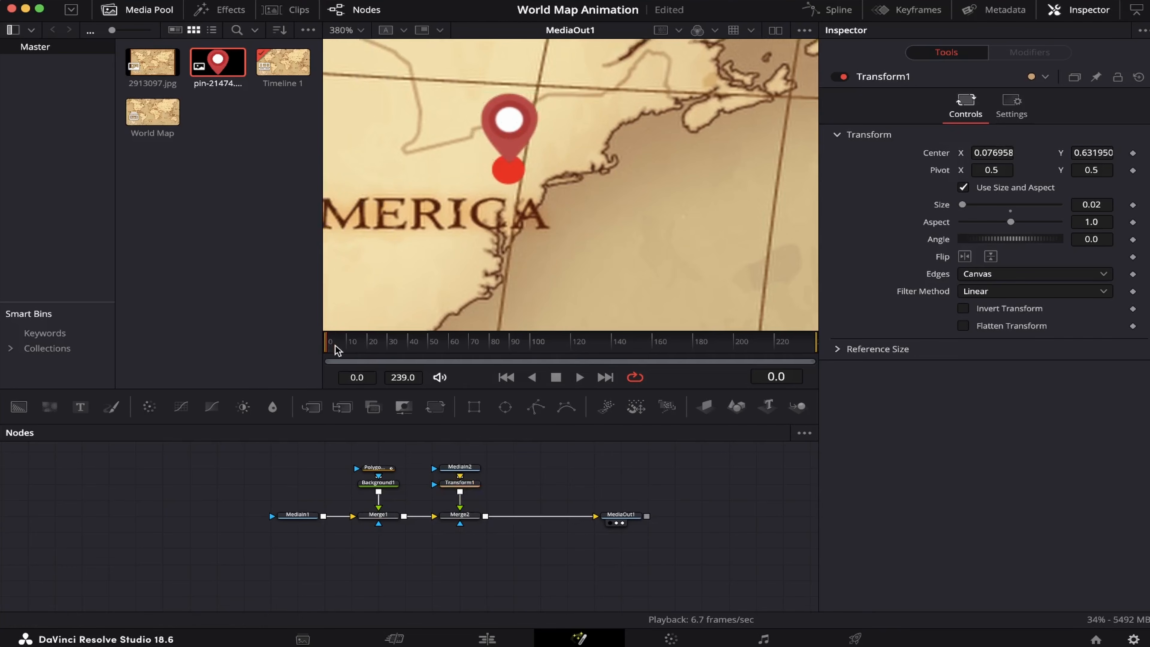
Keyframe Transform1's Size at frame 4 with a value of 0.
left_click_drag(335, 347, 339, 347)
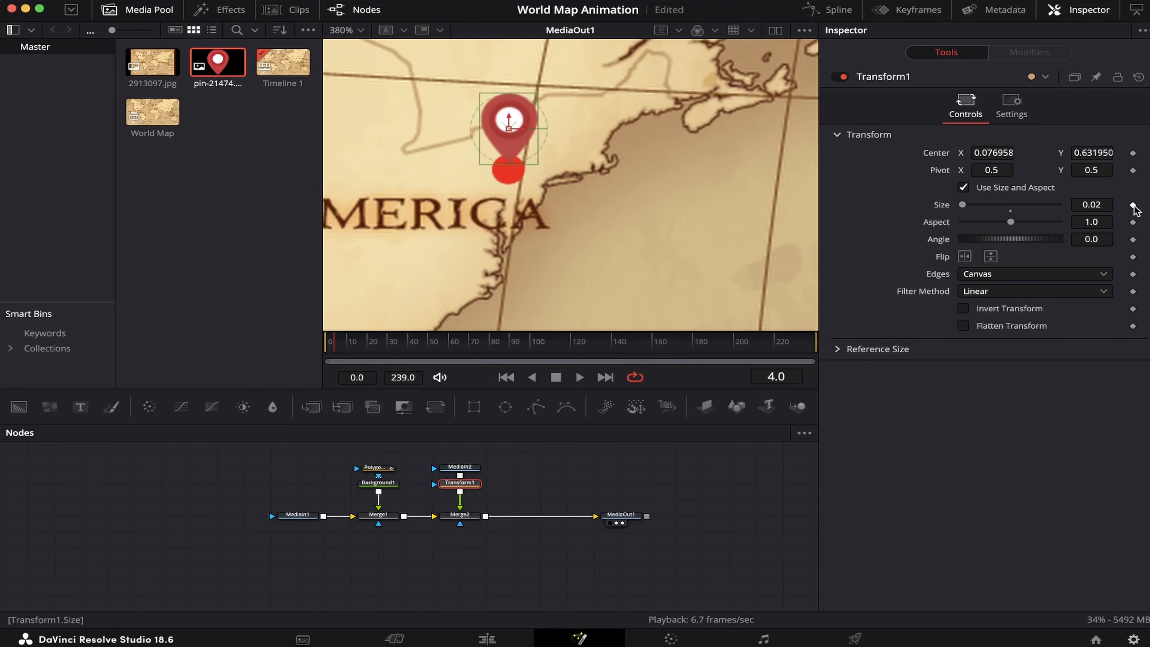
left_click(1133, 205)
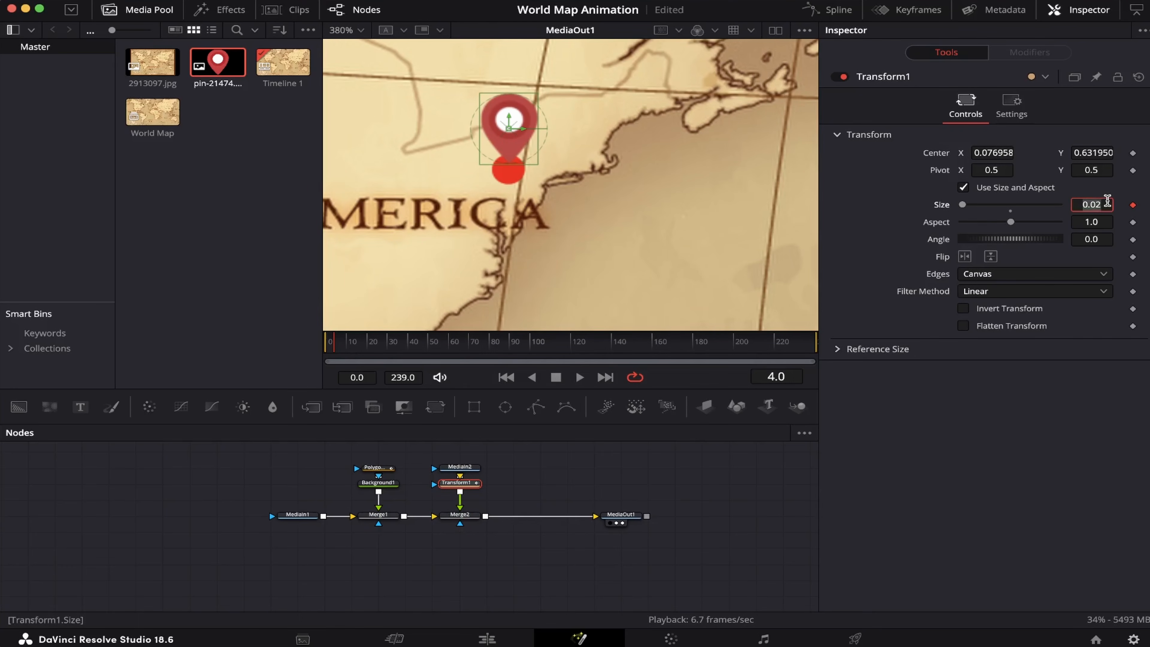
type("0")
key("Tab")
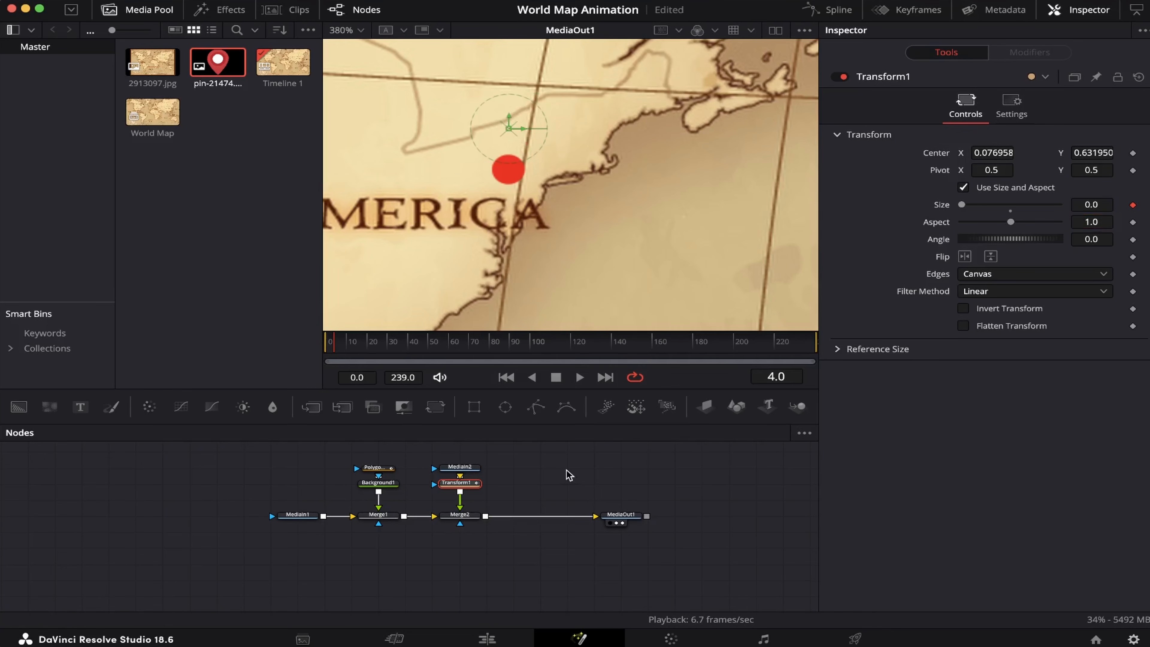
Add a Size keyframe of 0.025 for the pin at frame 8.
key("Right")
key("Right")
key("Right")
key("Right")
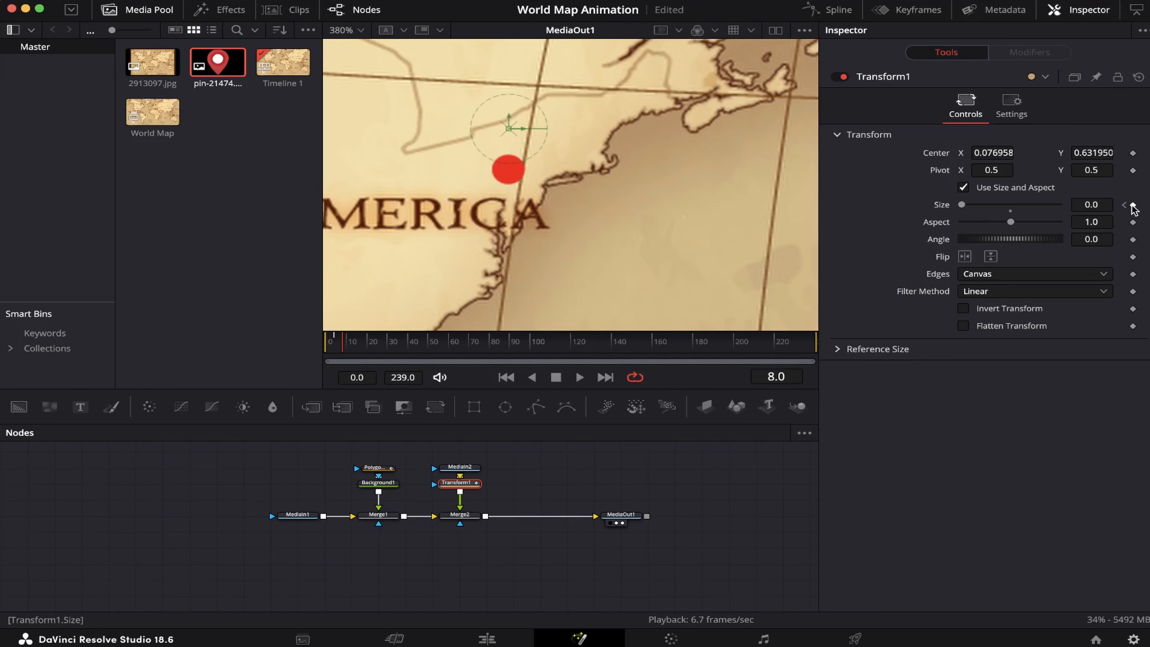
left_click(1105, 205)
type("25")
key("Tab")
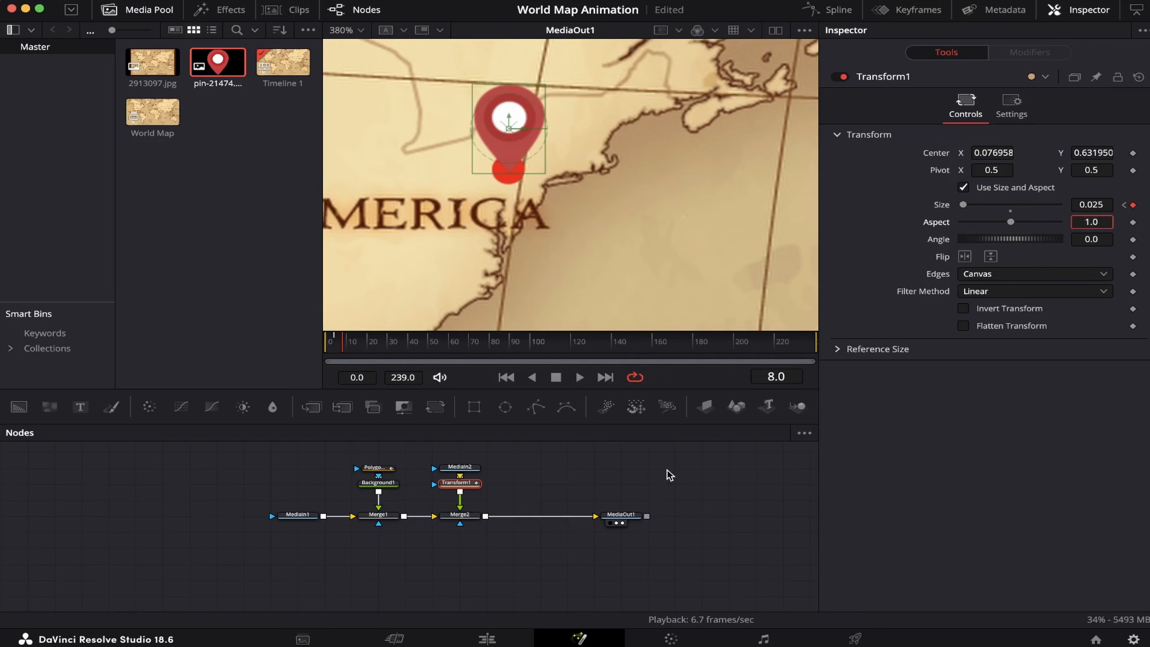
Add a Size keyframe of 0.02 for the pin at frame 10.
key("Right")
key("Right")
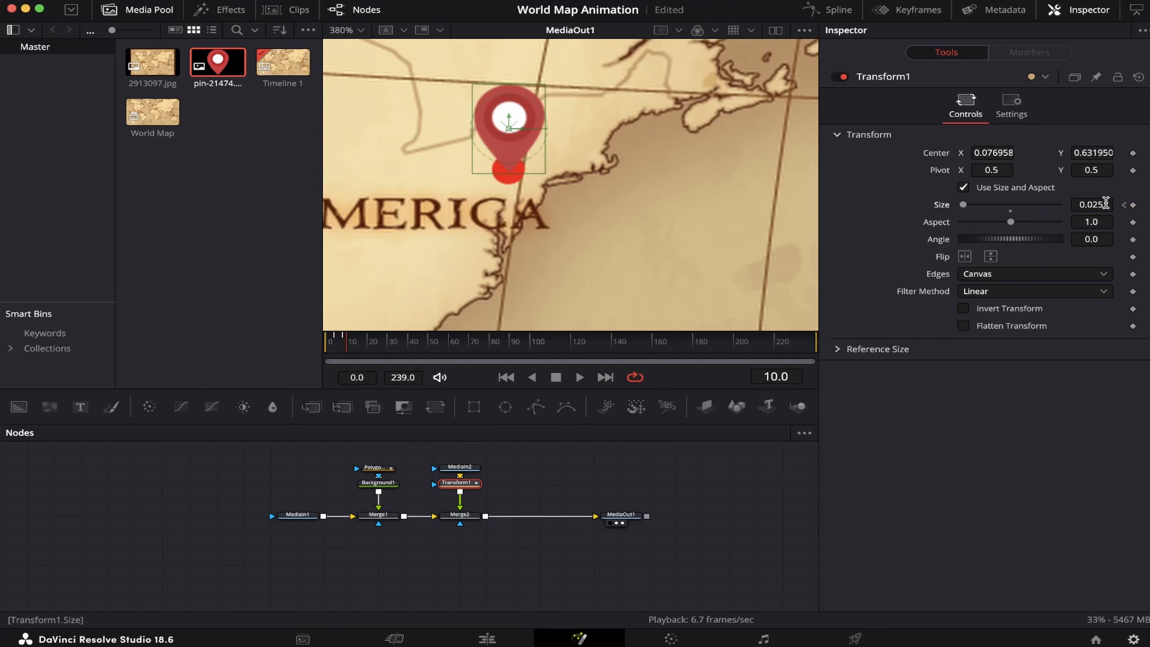
left_click(1103, 205)
key("BackSpace")
key("Tab")
Play back the pin's pop-in animation from the first frame.
left_click_drag(348, 347, 311, 348)
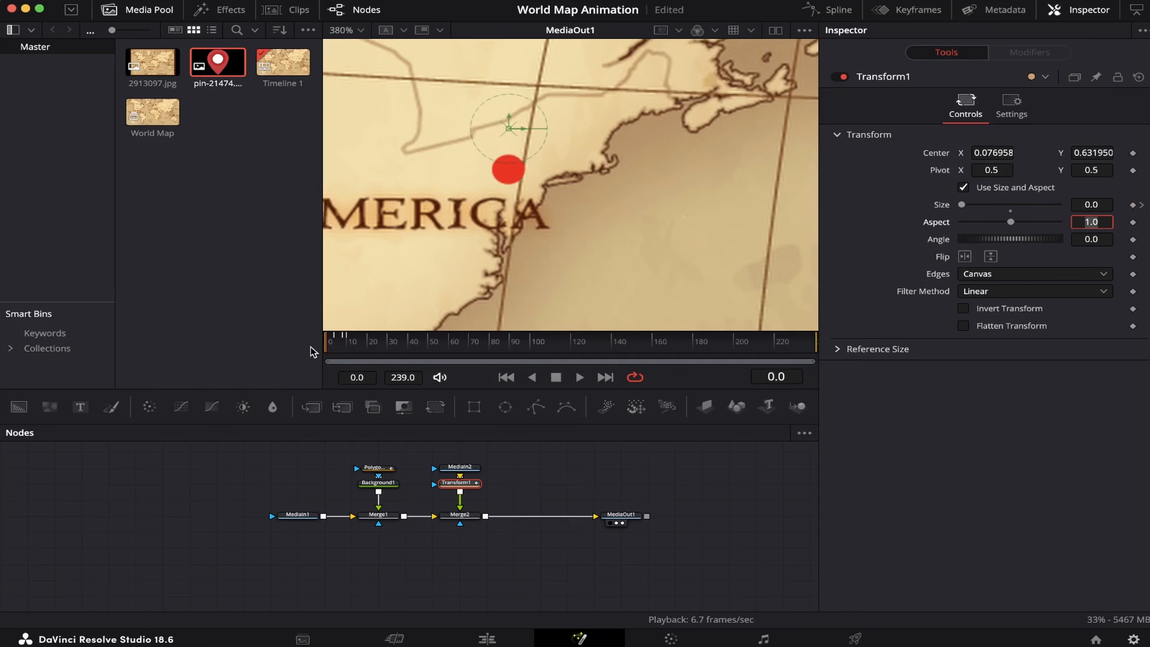
left_click(624, 489)
key("space")
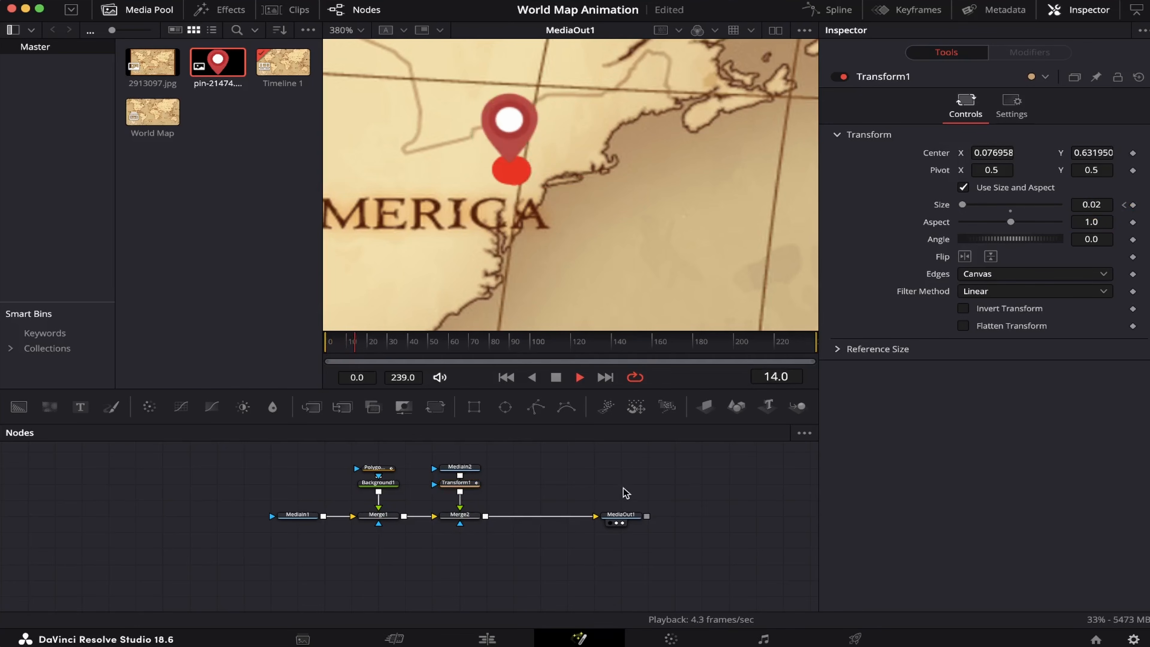
key("space")
Select Polygon1 and go to its Length keyframe at frame 36, where the route line reaches the Algeria stop.
scroll(686, 252, "down", 4)
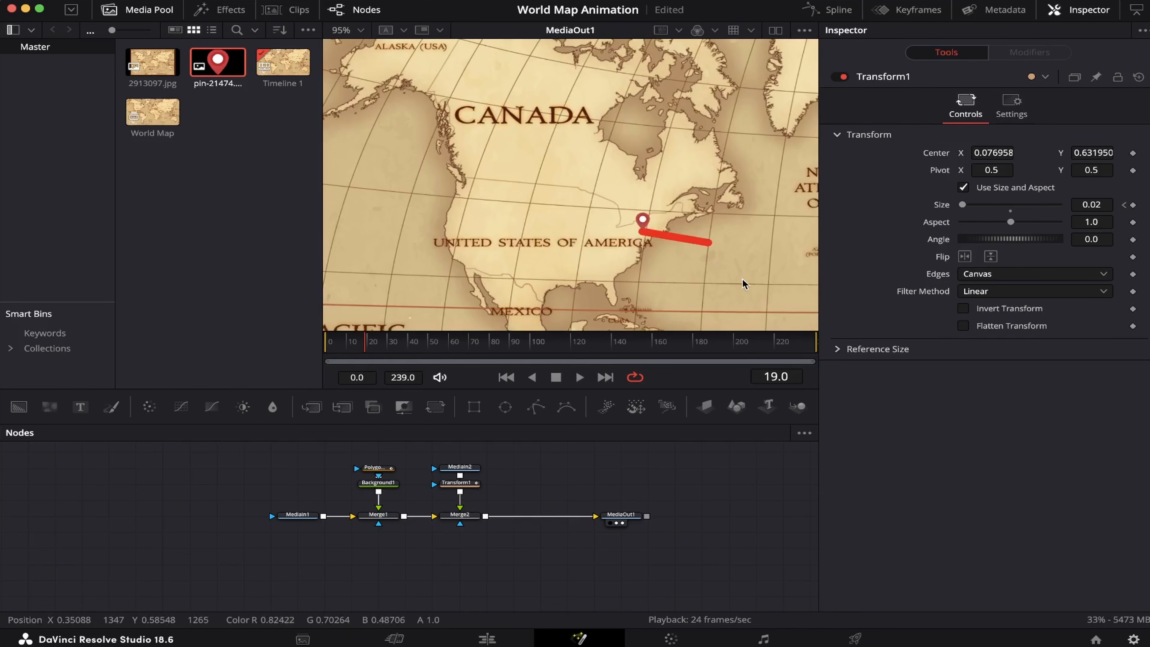
left_click_drag(747, 280, 445, 199)
left_click(377, 468)
left_click_drag(366, 348, 398, 354)
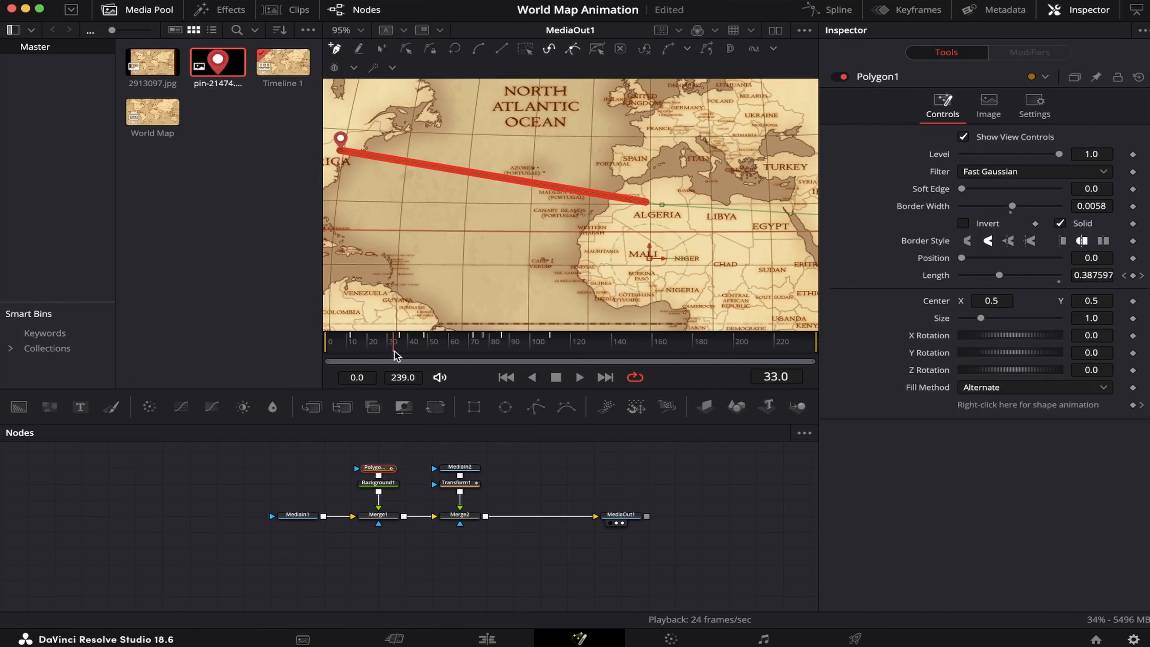
scroll(708, 218, "up", 3)
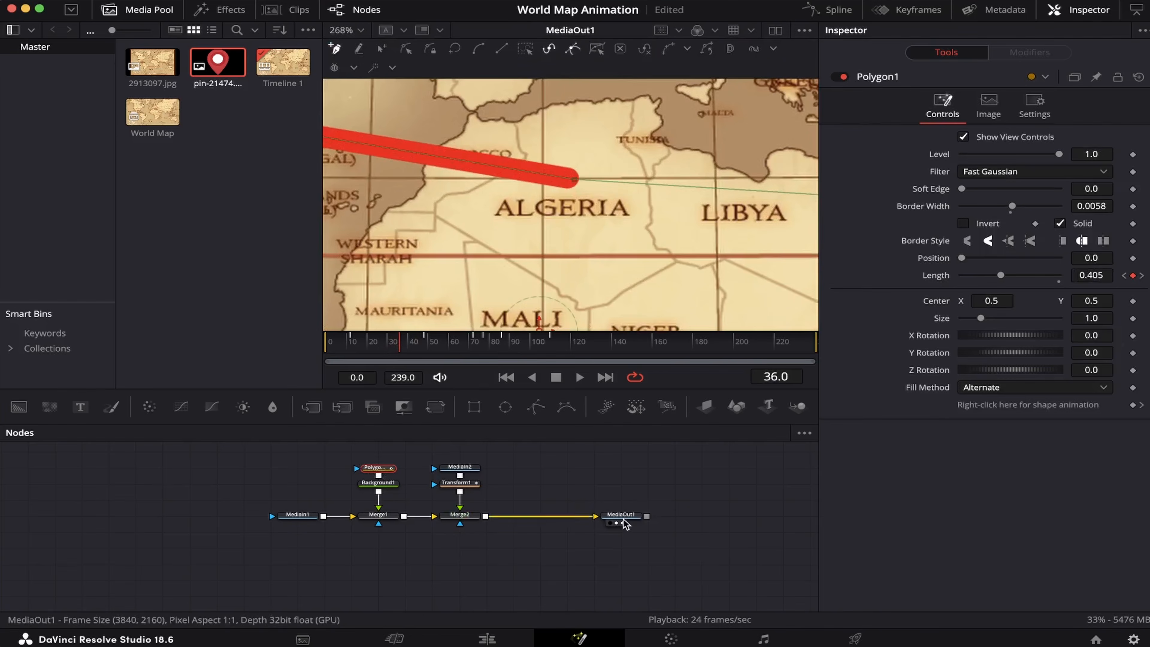
Make room before MediaOut1 and duplicate the Merge2, Transform1 and MediaIn2 nodes.
left_click_drag(620, 516, 647, 515)
left_click_drag(492, 570, 434, 447)
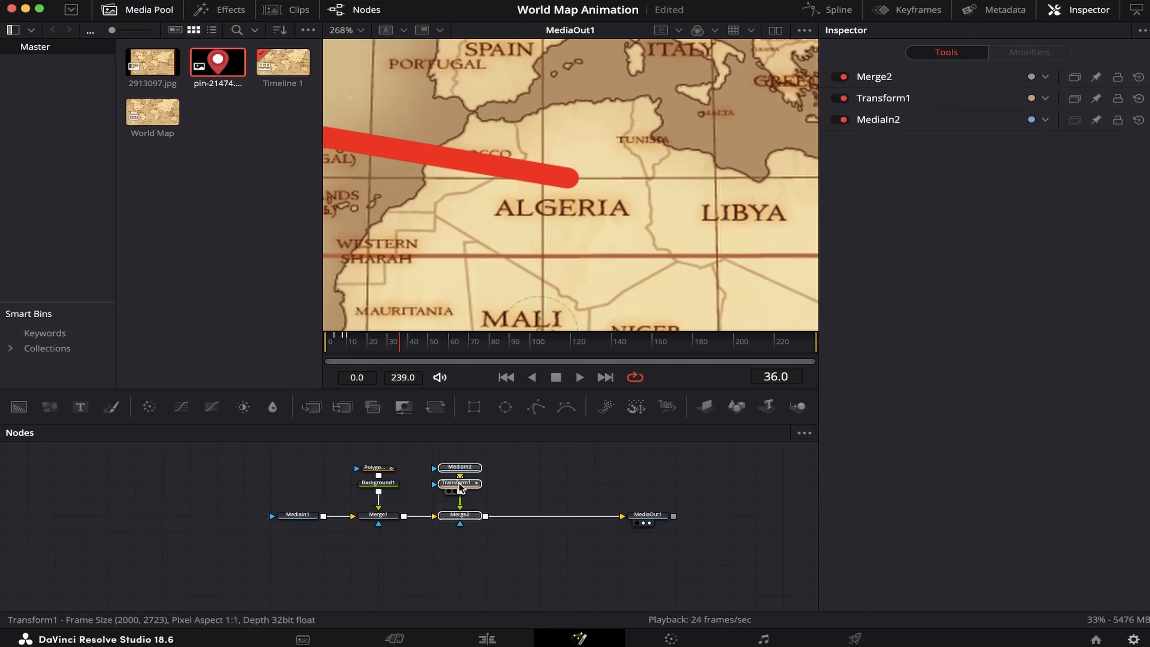
key("ctrl+v")
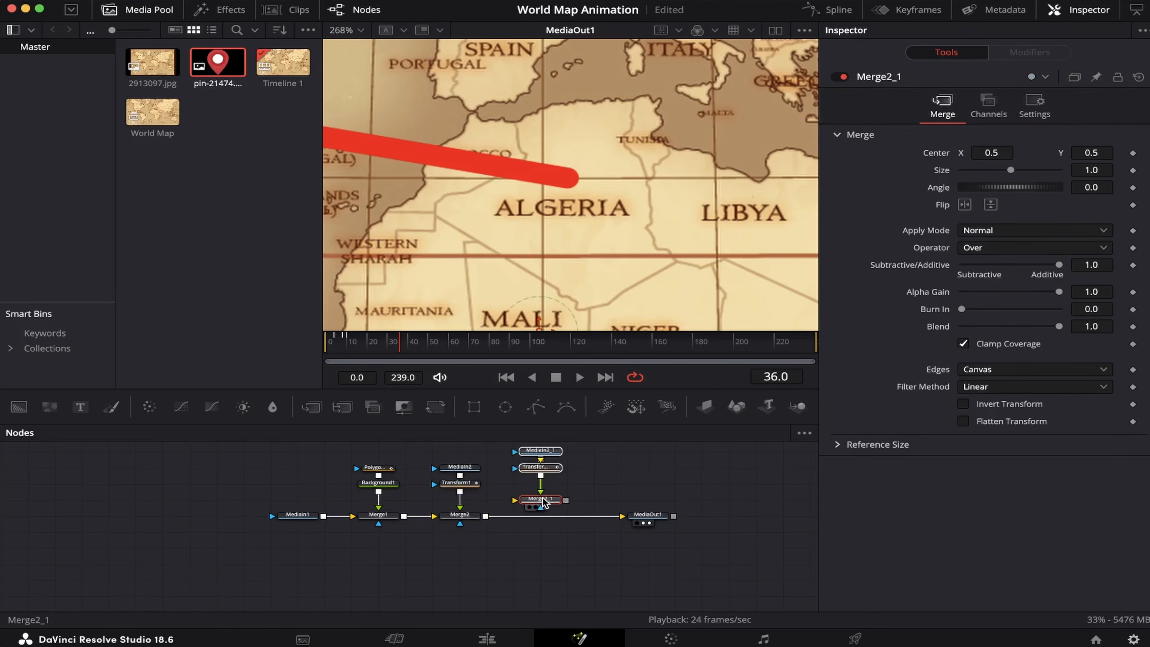
Insert the duplicated pin nodes into the flow by placing Merge2_1 on the connection between Merge2 and MediaOut1.
left_click_drag(590, 511, 517, 441)
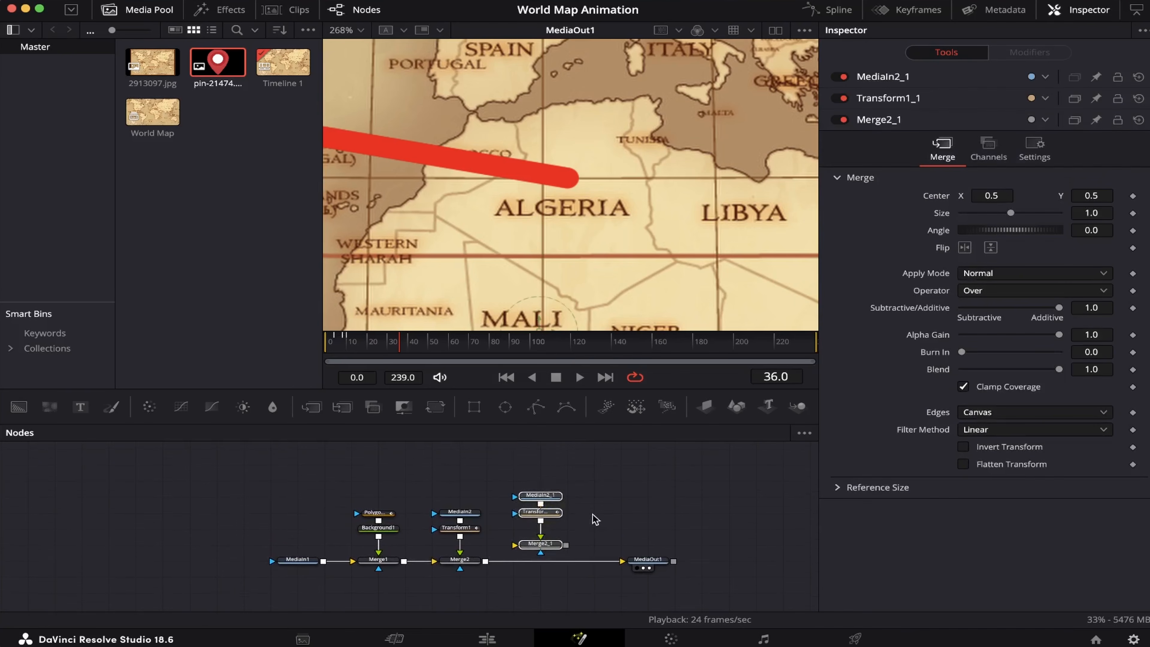
scroll(566, 525, "down", 1)
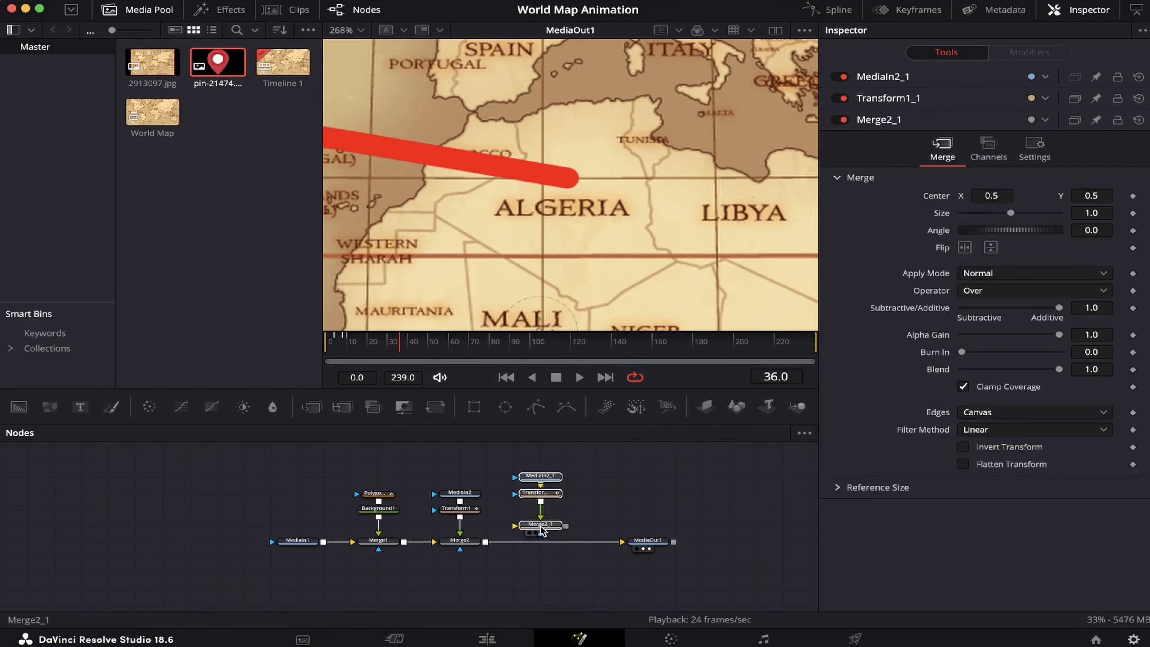
left_click_drag(540, 526, 540, 543)
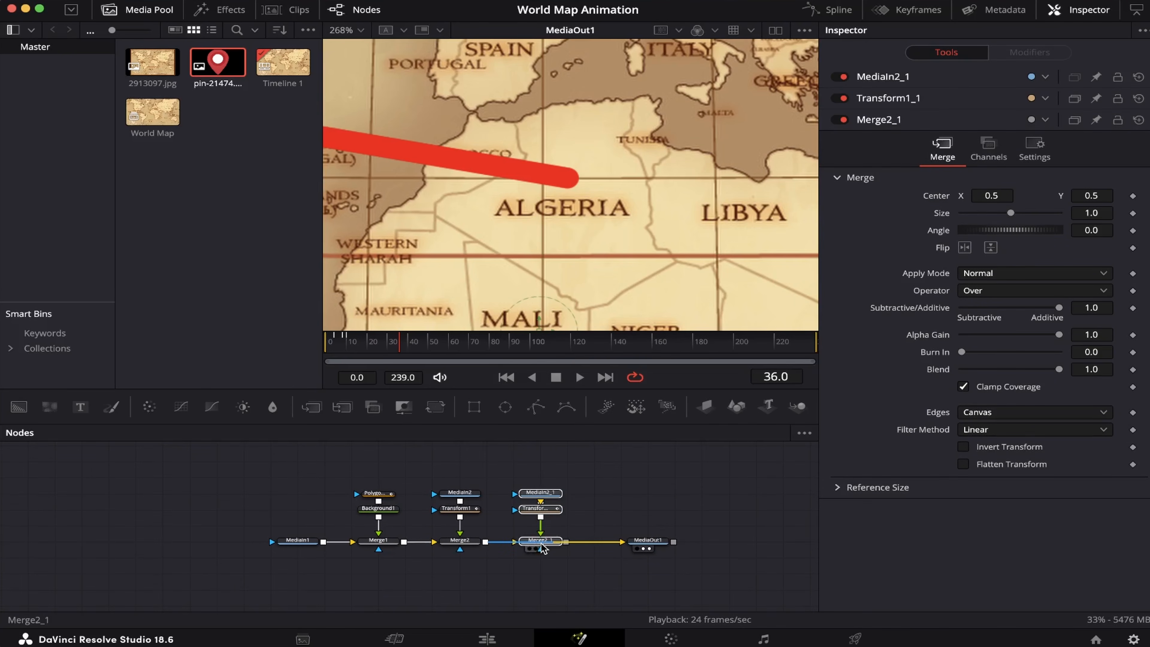
left_click(541, 547)
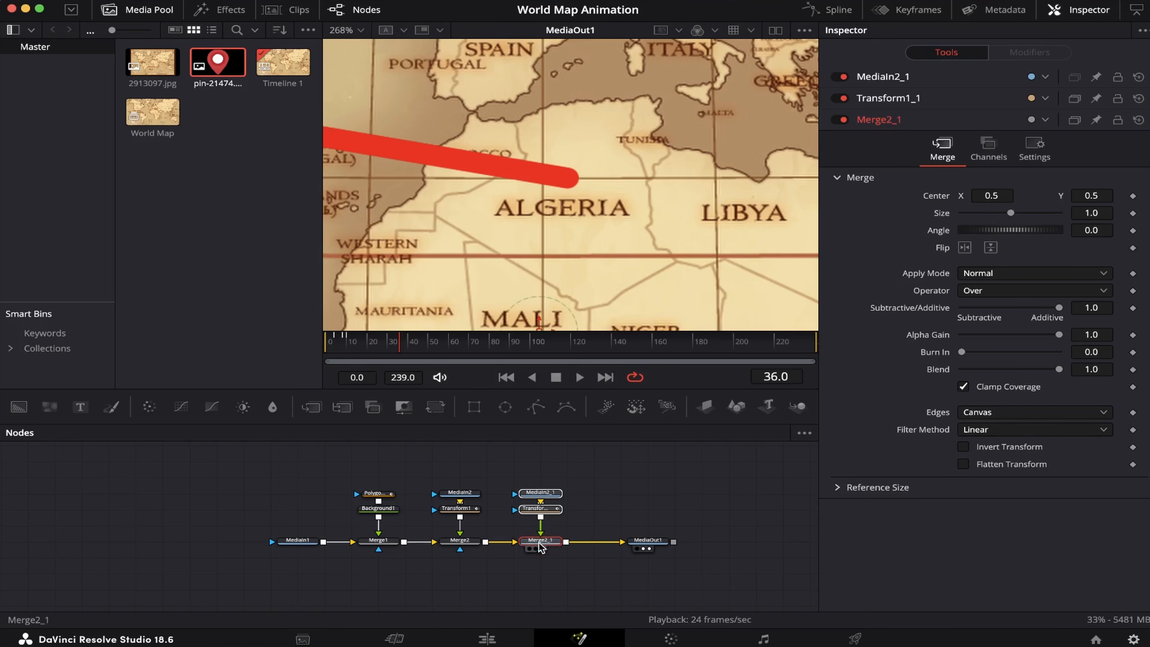
Go to frame 40 and open the keyframe editor for Transform1_1, showing only selected tools.
left_click_drag(401, 348, 407, 348)
left_click(627, 498)
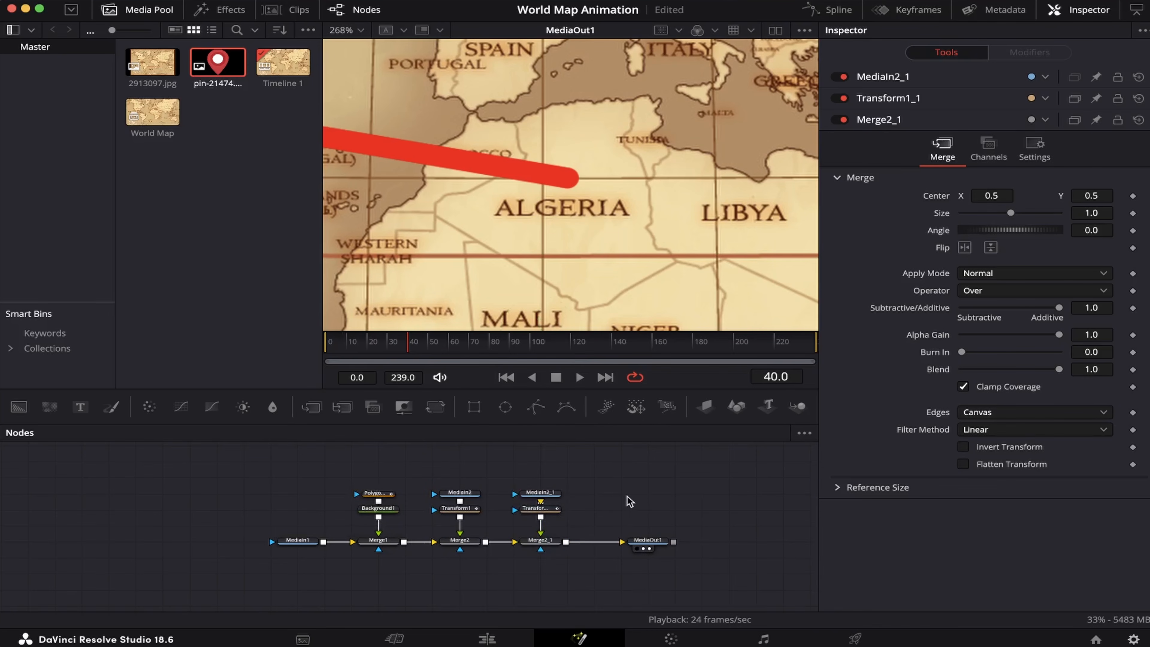
left_click(539, 516)
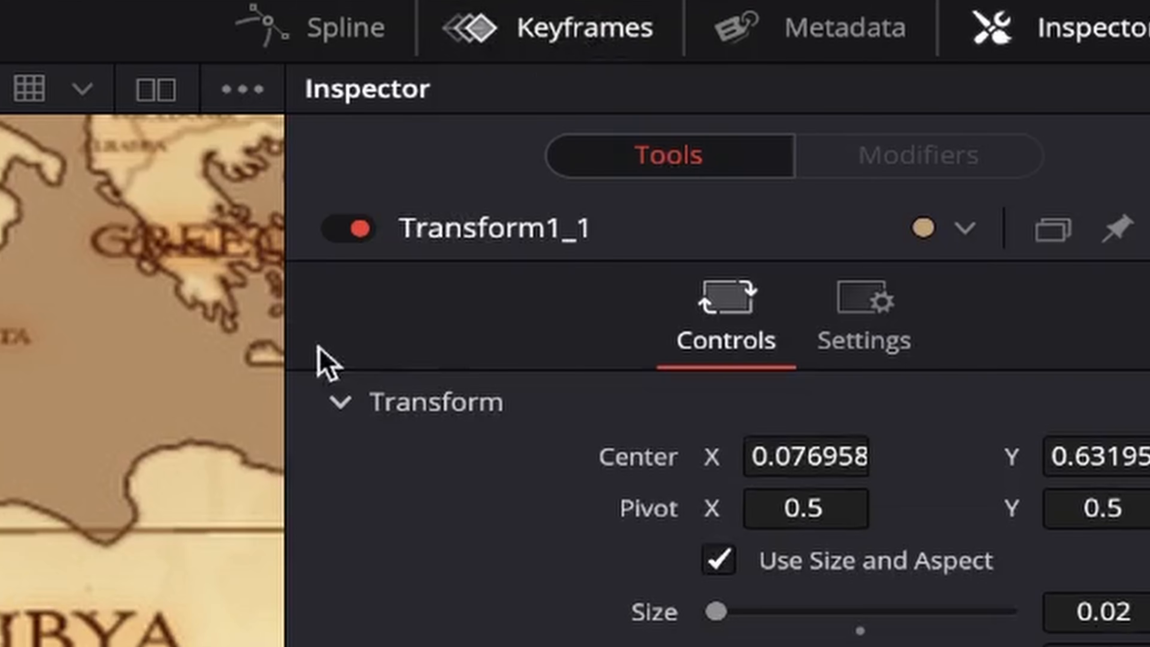
left_click(1027, 131)
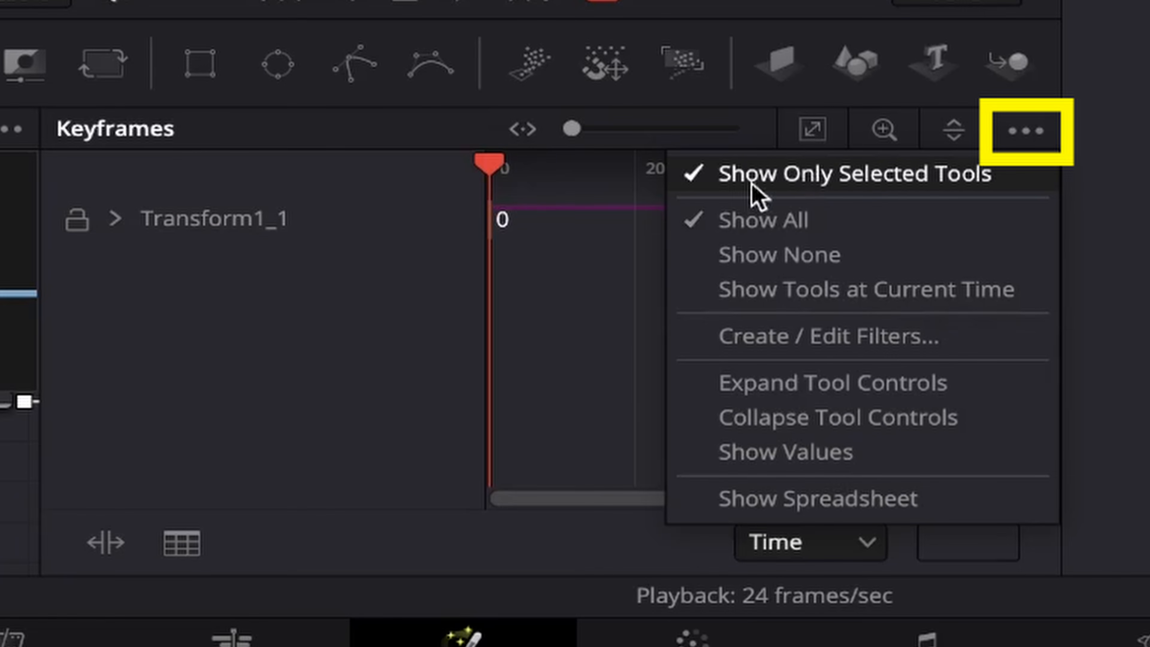
left_click(783, 184)
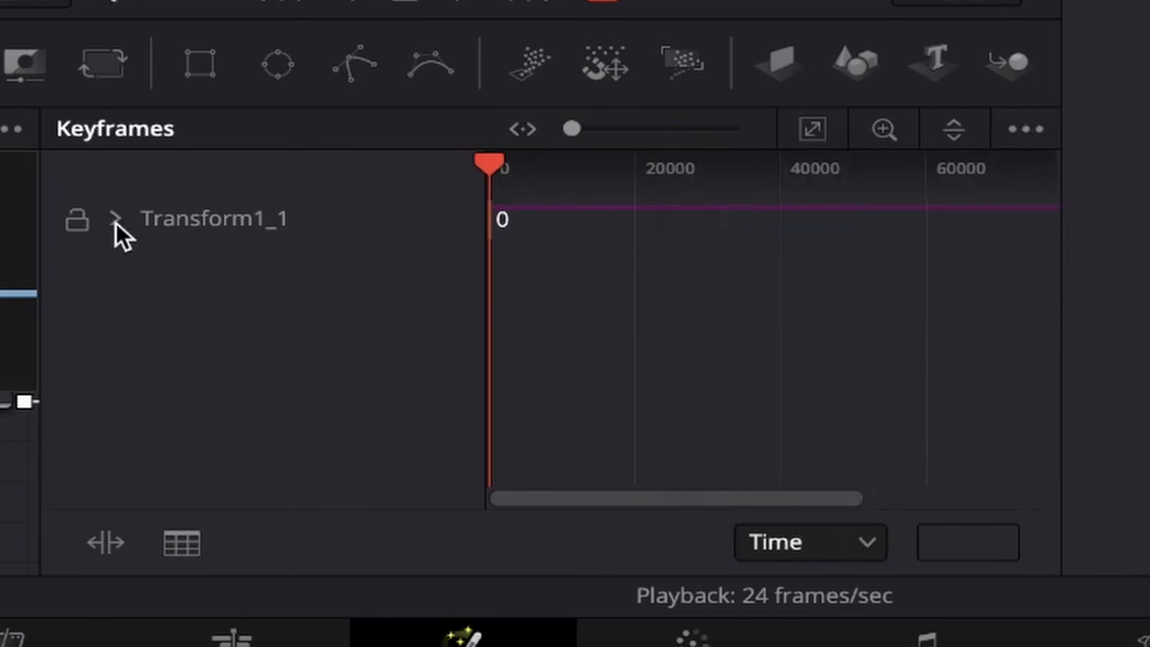
Expand Transform1_1's tracks, fit them to view, and move its Size keyframes so they start at frame 40.
left_click(116, 221)
left_click(812, 130)
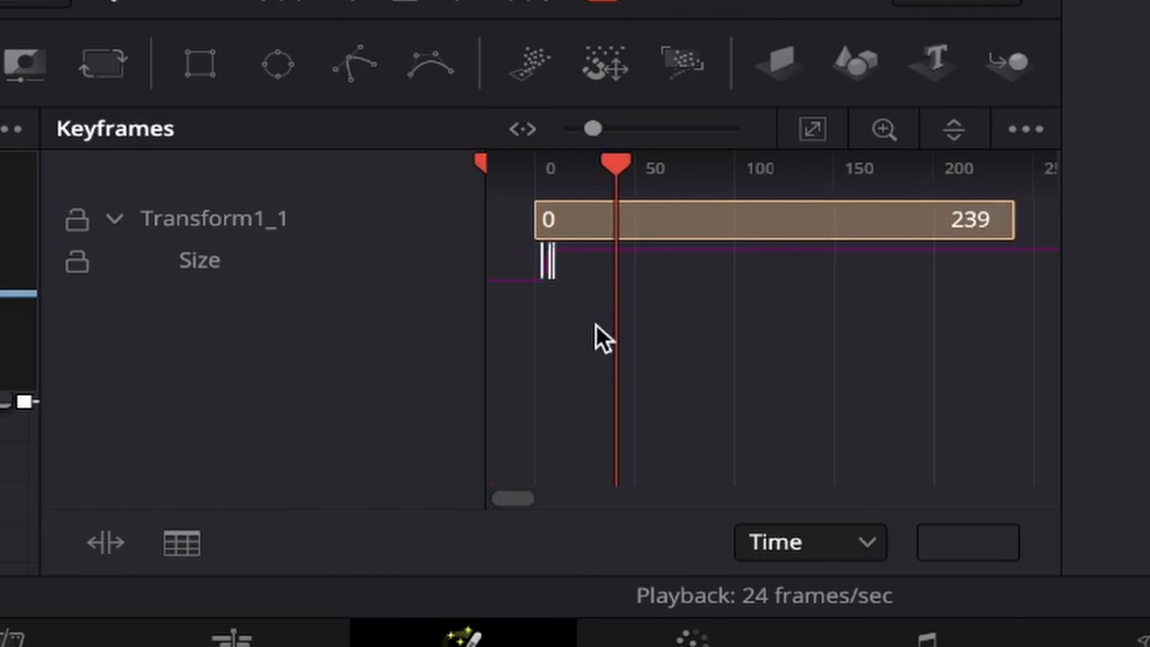
scroll(604, 340, "up", 3)
left_click_drag(660, 355, 835, 260)
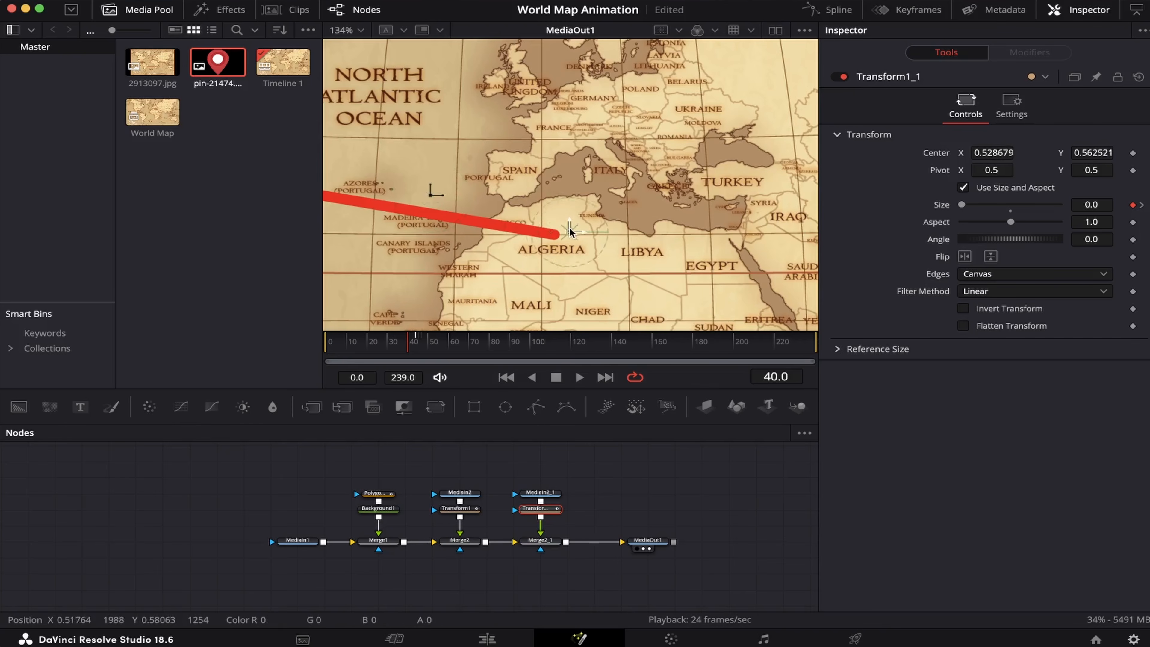
Preview the second pin's pop-in from frame 40 and fine-tune the pin's position over the route stop in Algeria.
key("space")
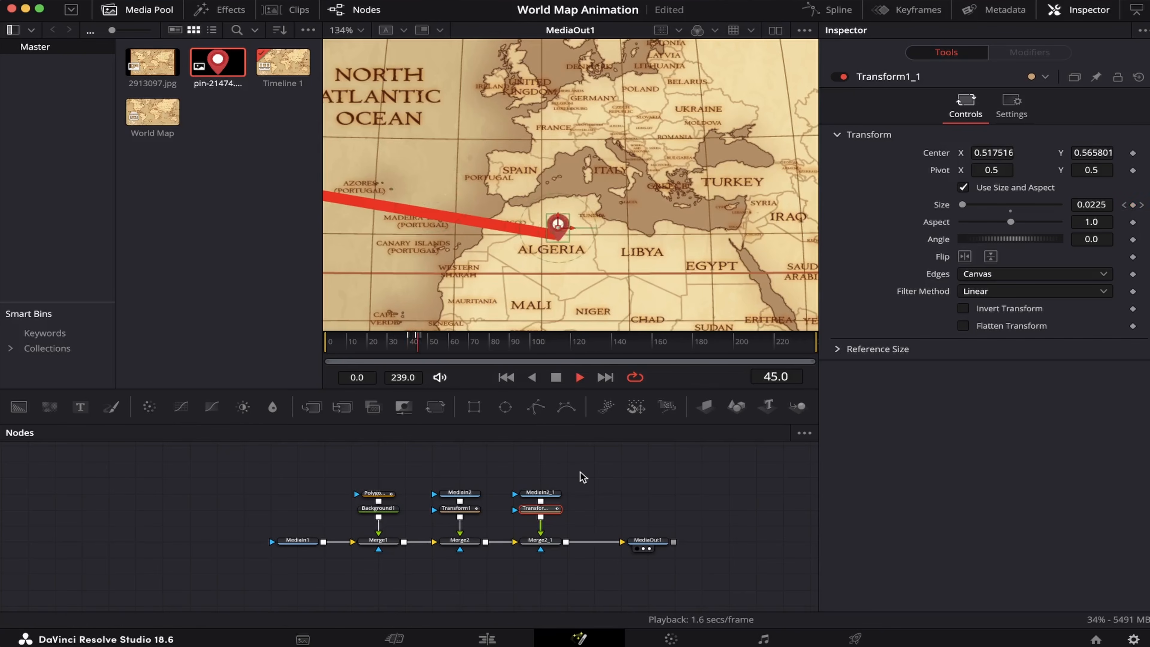
key("space")
scroll(547, 267, "up", 4)
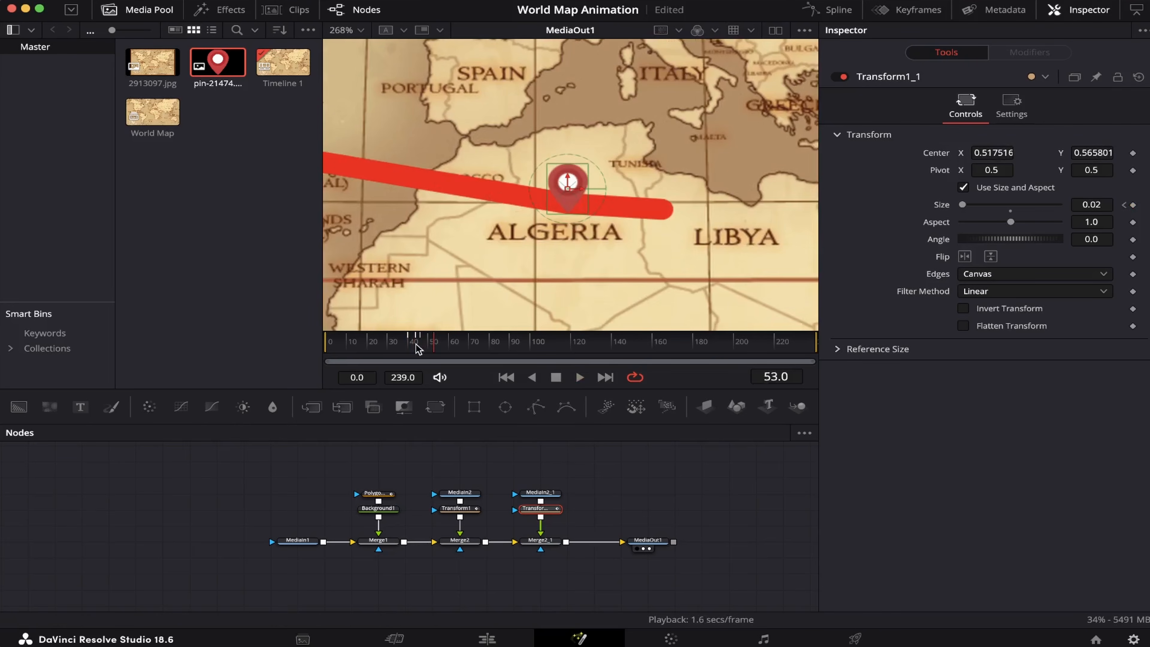
left_click_drag(416, 345, 420, 345)
left_click_drag(567, 190, 564, 179)
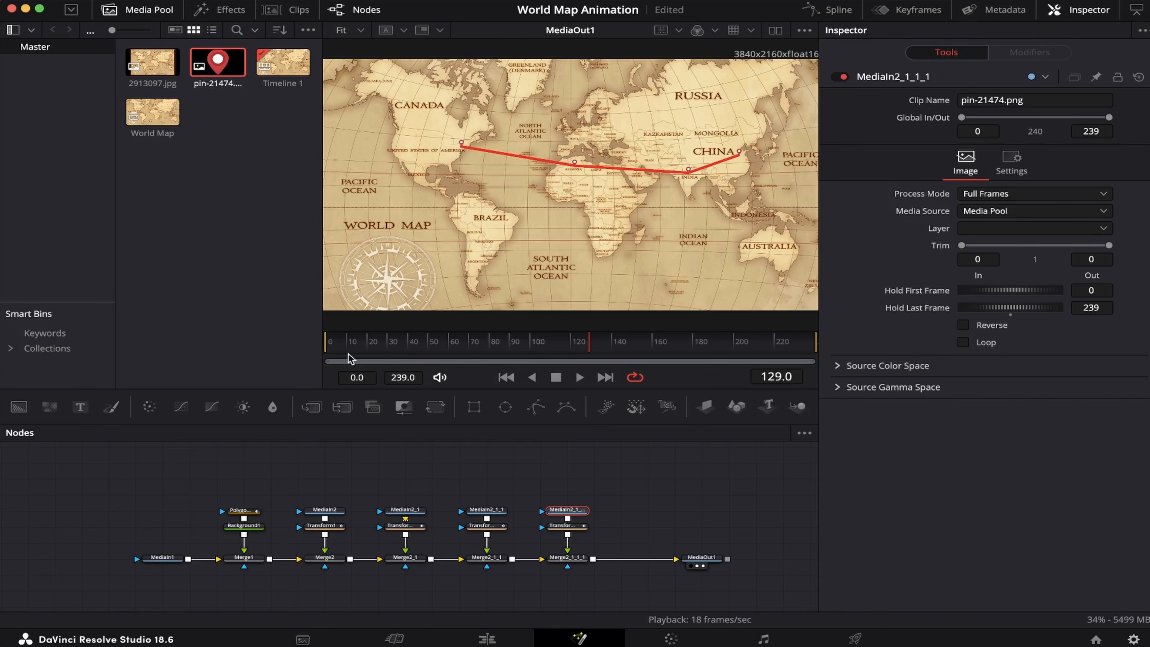
Show the Size curves of all four pin Transform nodes in the Spline editor, fit them, and flatten all their keyframes.
left_click_drag(348, 343, 325, 343)
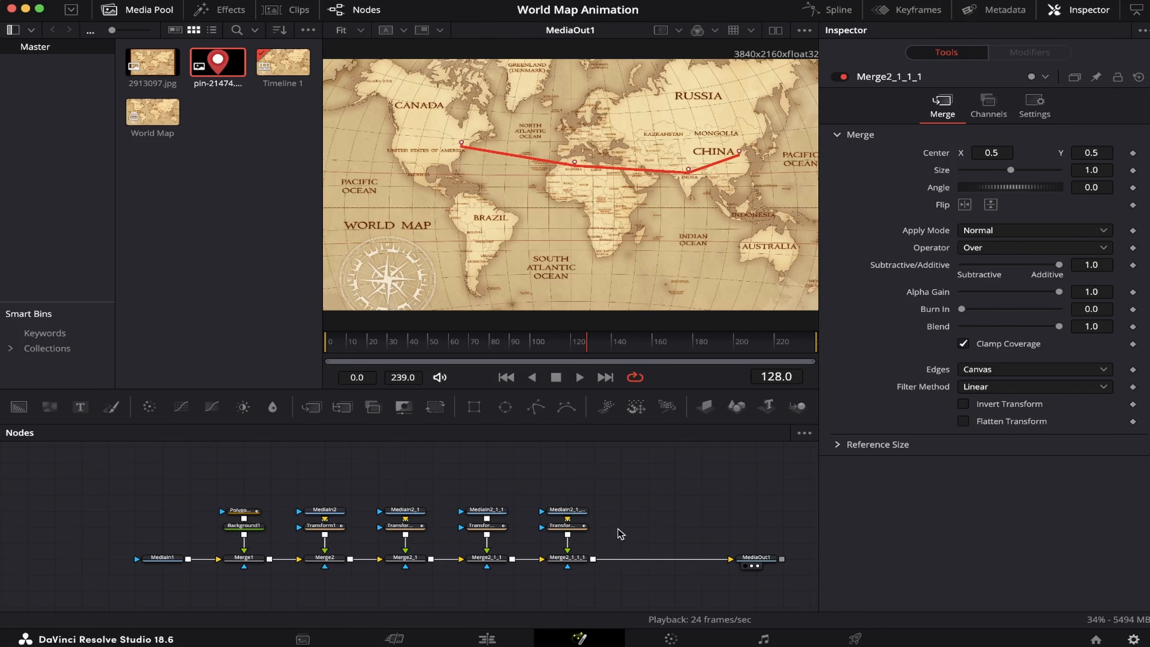
left_click_drag(618, 545, 309, 532)
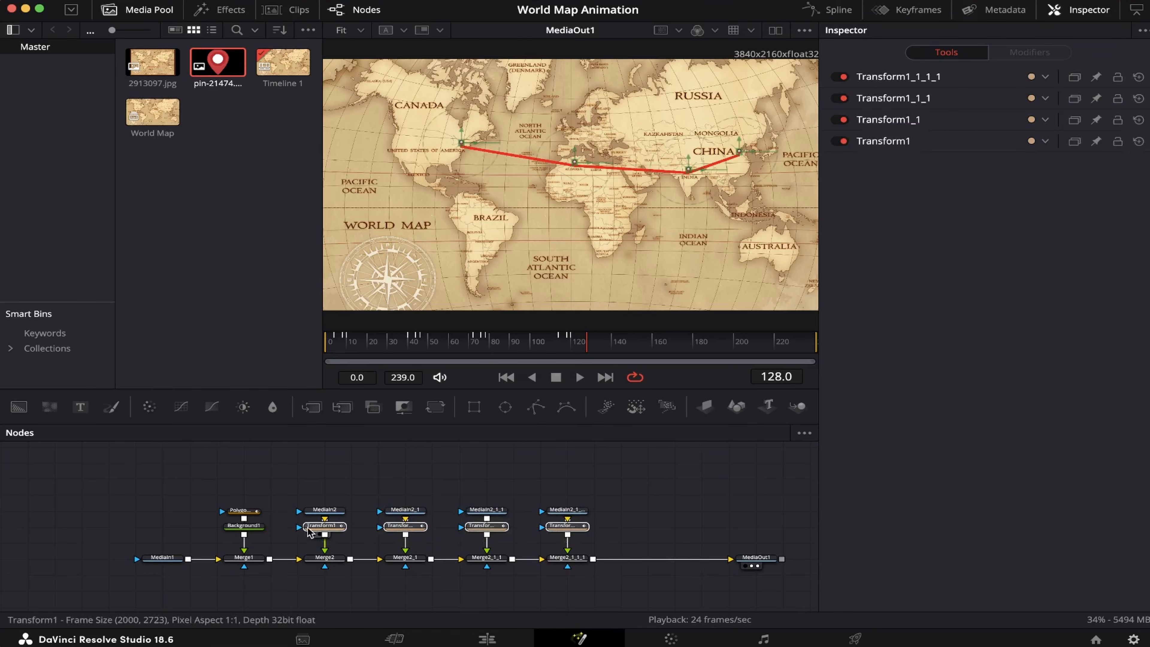
left_click(848, 16)
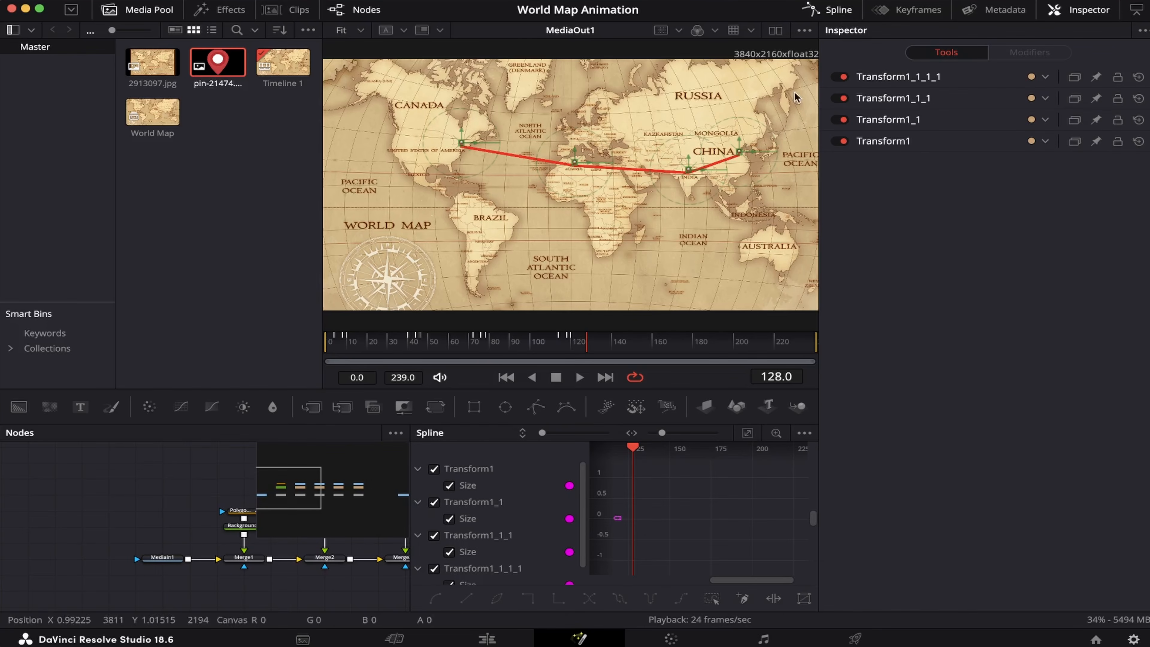
left_click(747, 433)
left_click_drag(628, 461, 809, 580)
key("f")
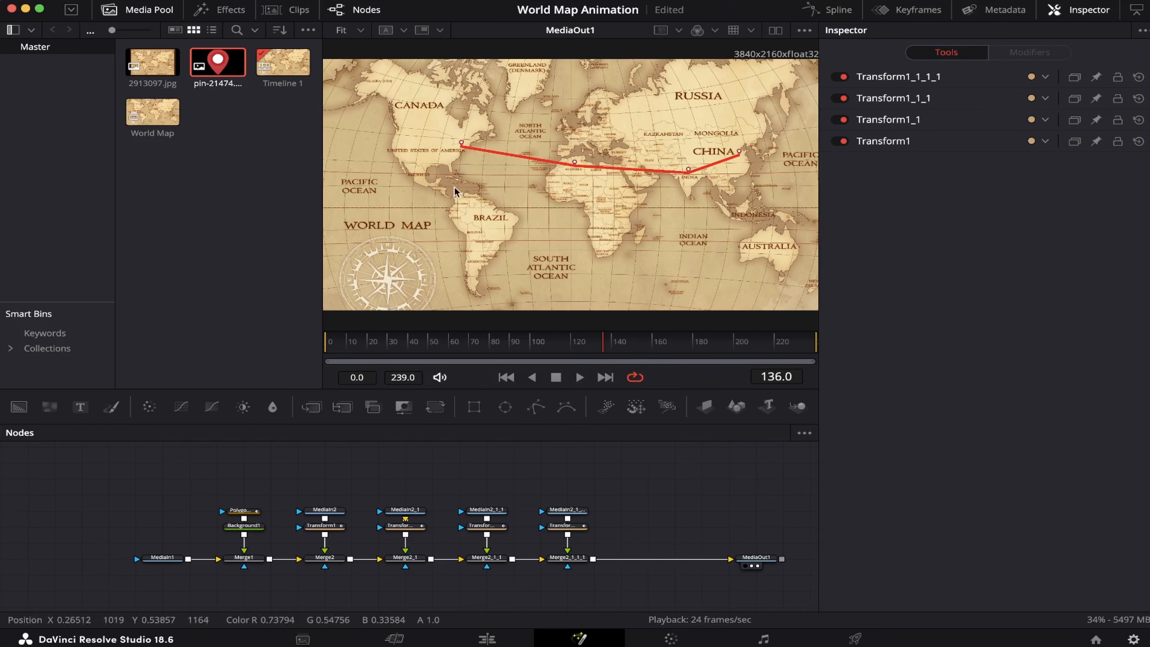
Add a DVE node between Merge2_1_1_1 and MediaOut1.
left_click(571, 560)
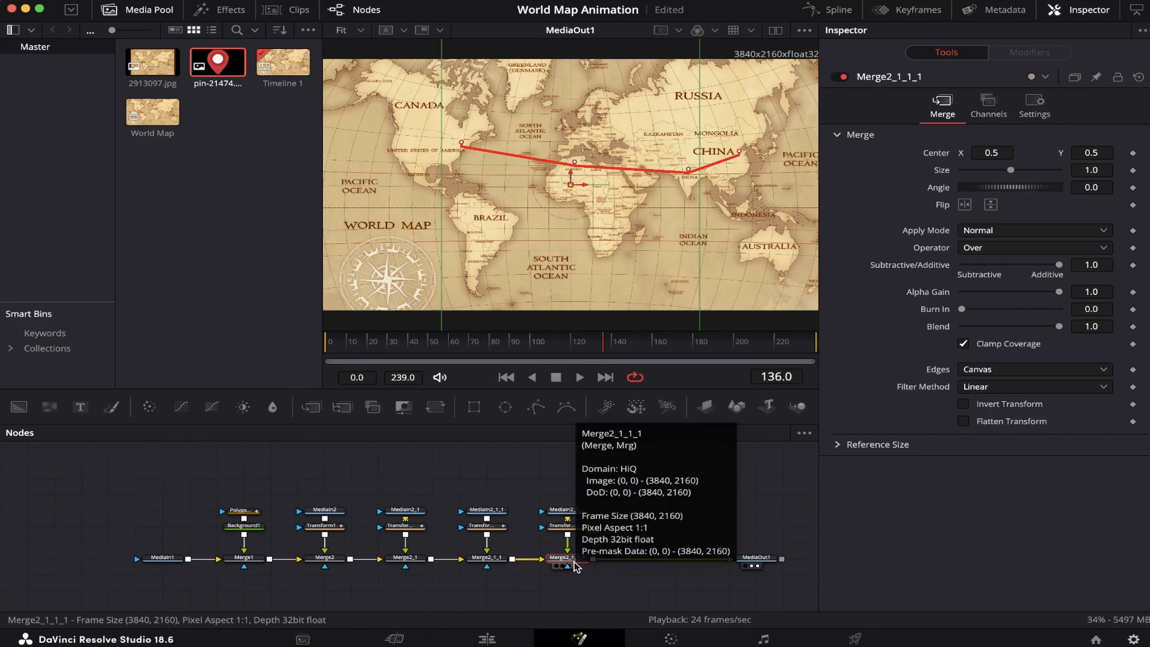
key("shift+space")
type("dve")
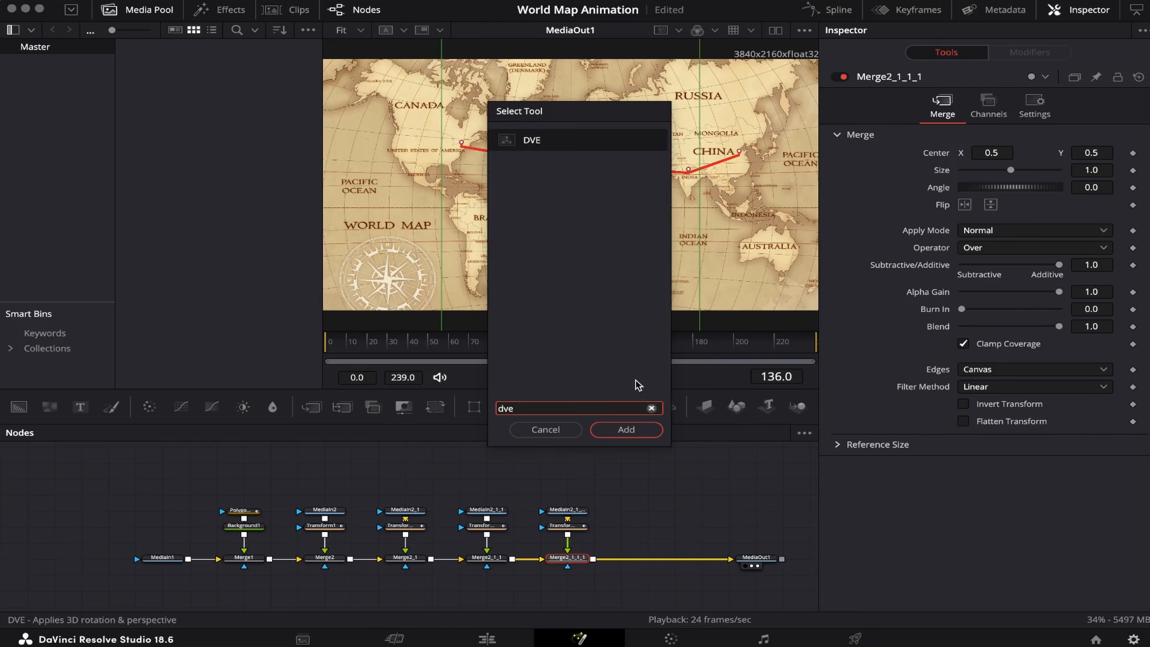
key("Return")
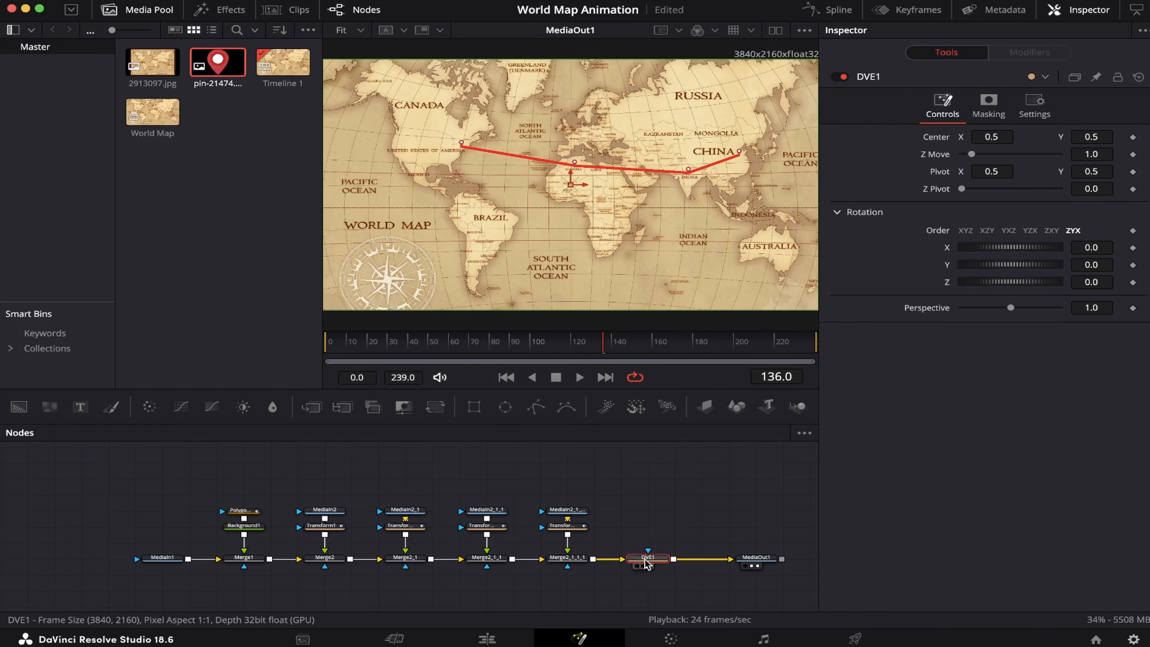
Go to frame 12 and enable keyframing for the DVE node's Center and X Rotation.
left_click_drag(1100, 246, 1132, 265)
left_click(388, 346)
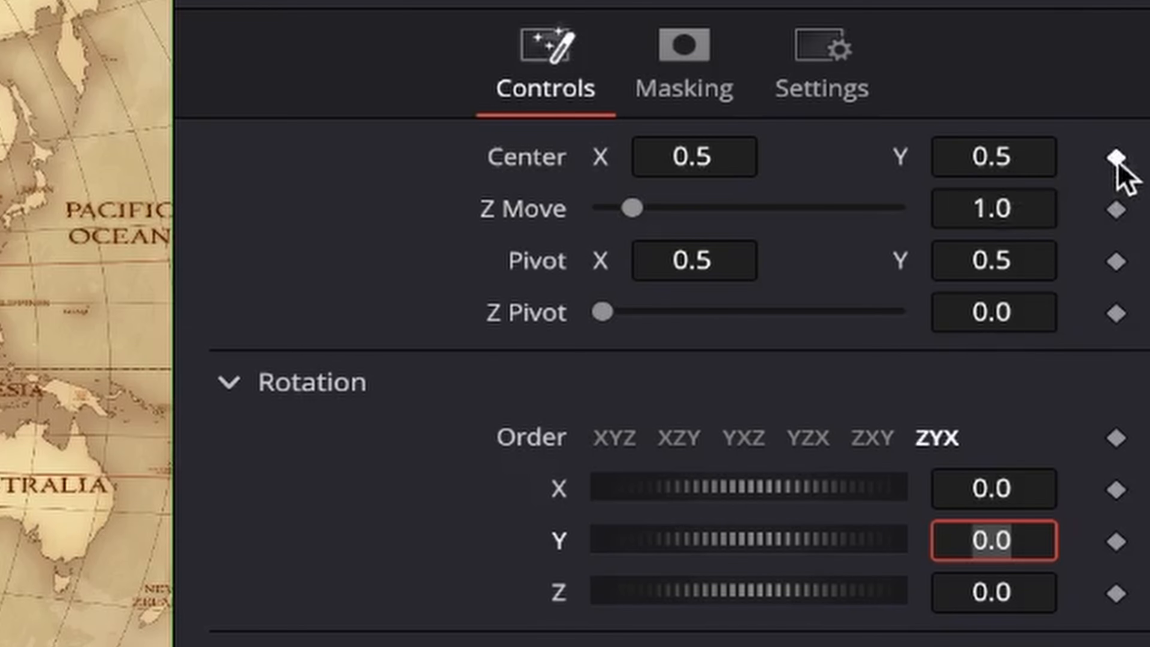
left_click(1116, 160)
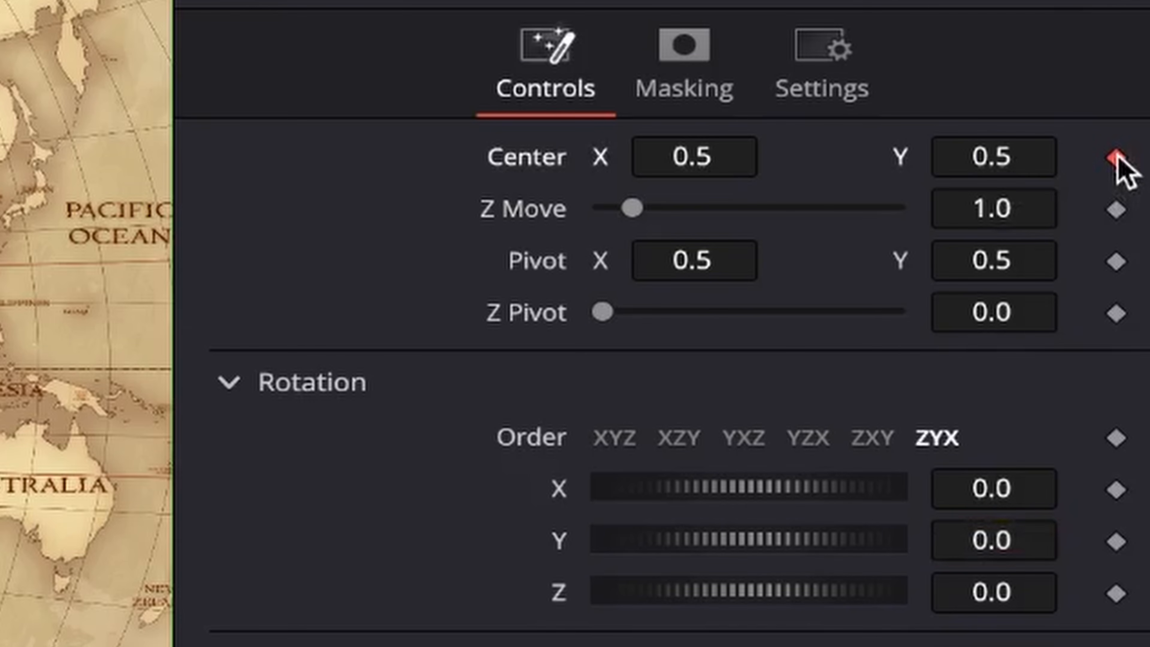
left_click(1116, 489)
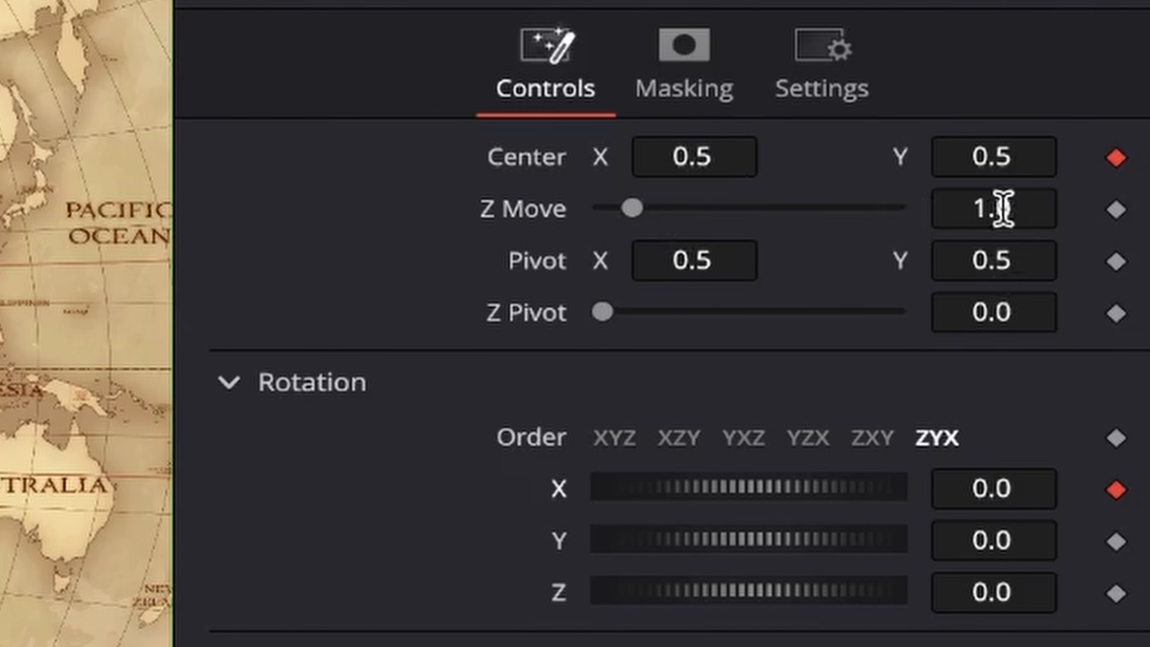
Frame the United States pin at frame 12 with Z Move 0.15, Center X 1.967, Y -0.426, and X Rotation -23.4.
left_click_drag(991, 207, 802, 206)
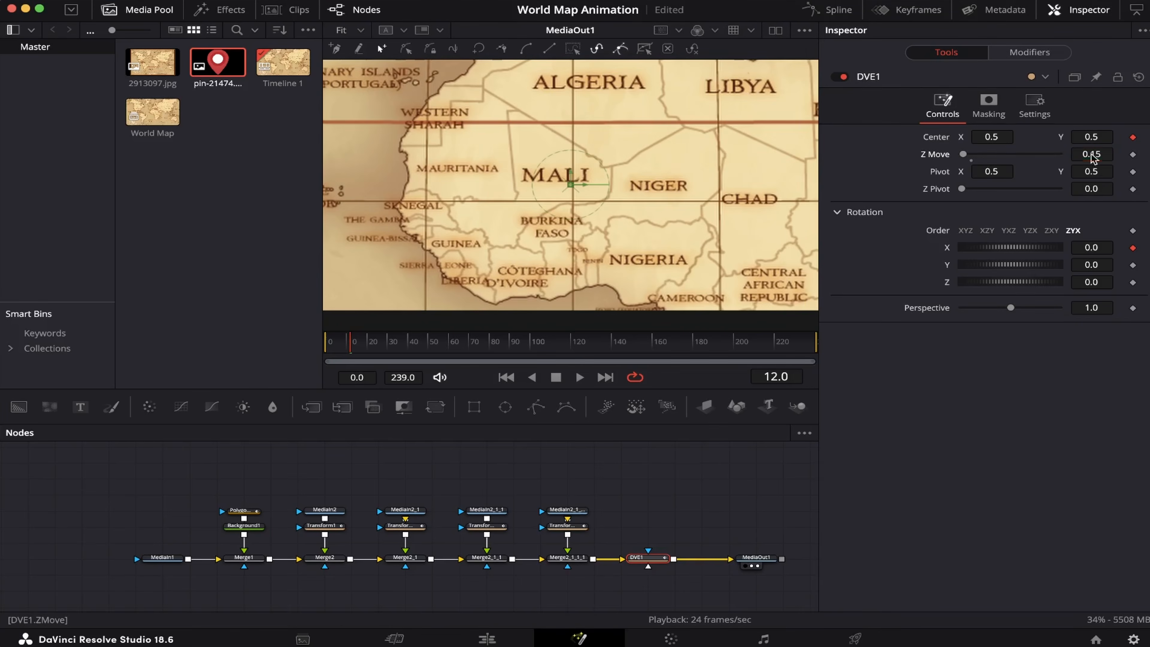
left_click_drag(992, 136, 1085, 136)
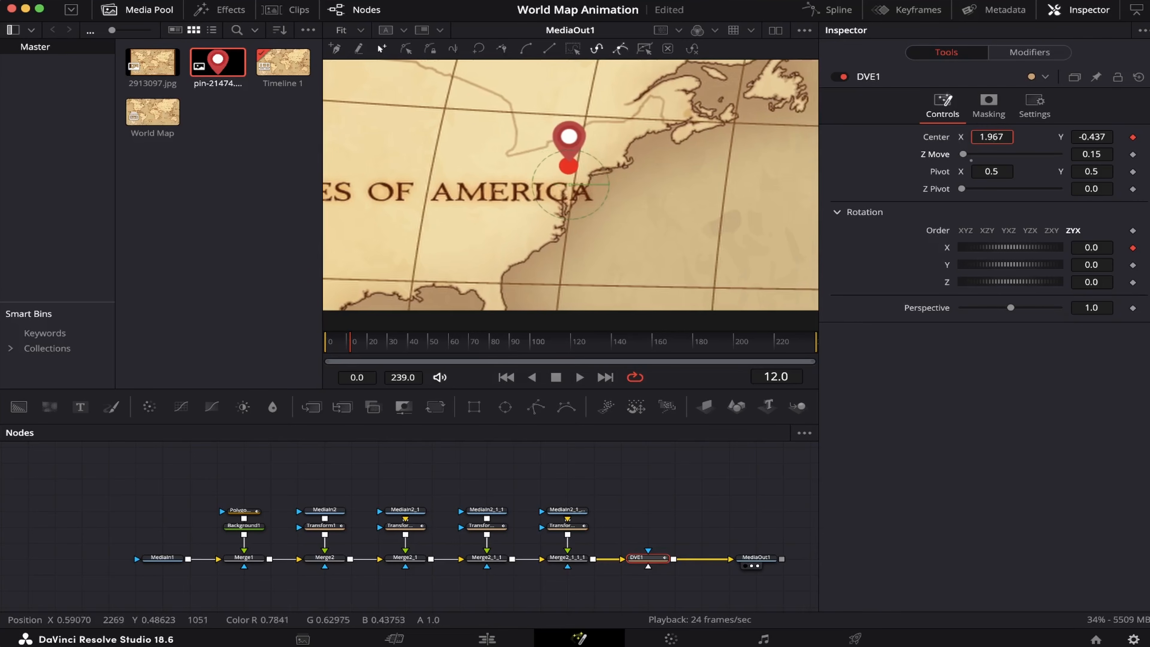
mouse_move(1091, 136)
left_mouse_down()
mouse_move(1075, 136)
mouse_move(1093, 135)
left_mouse_up()
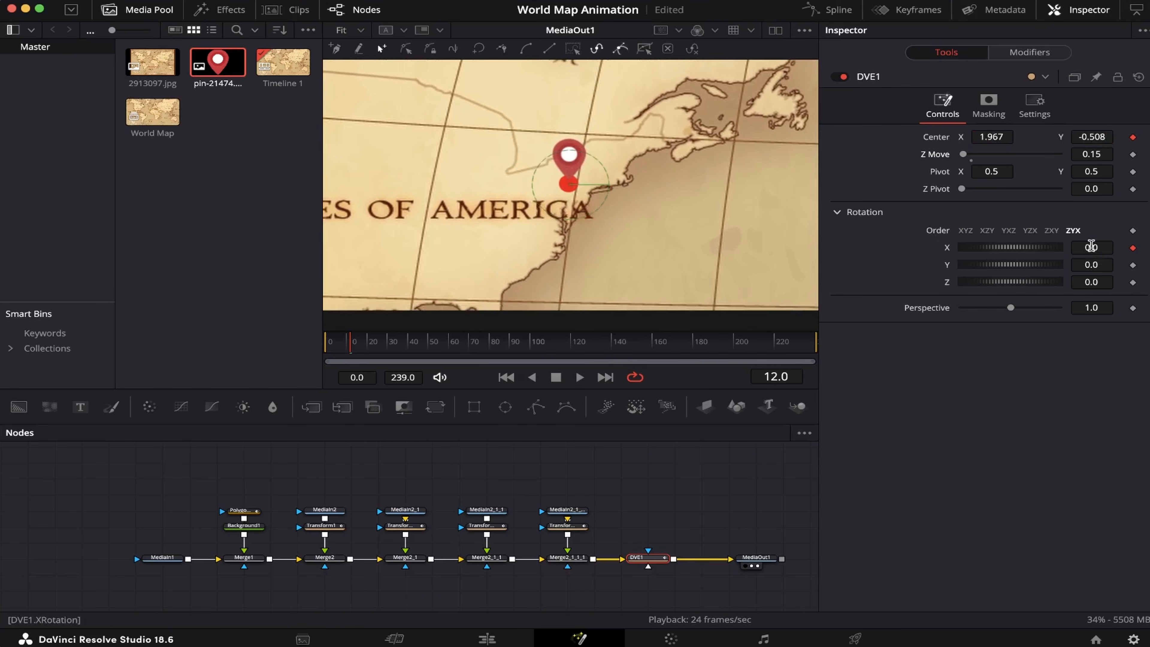
left_click_drag(1091, 246, 1068, 246)
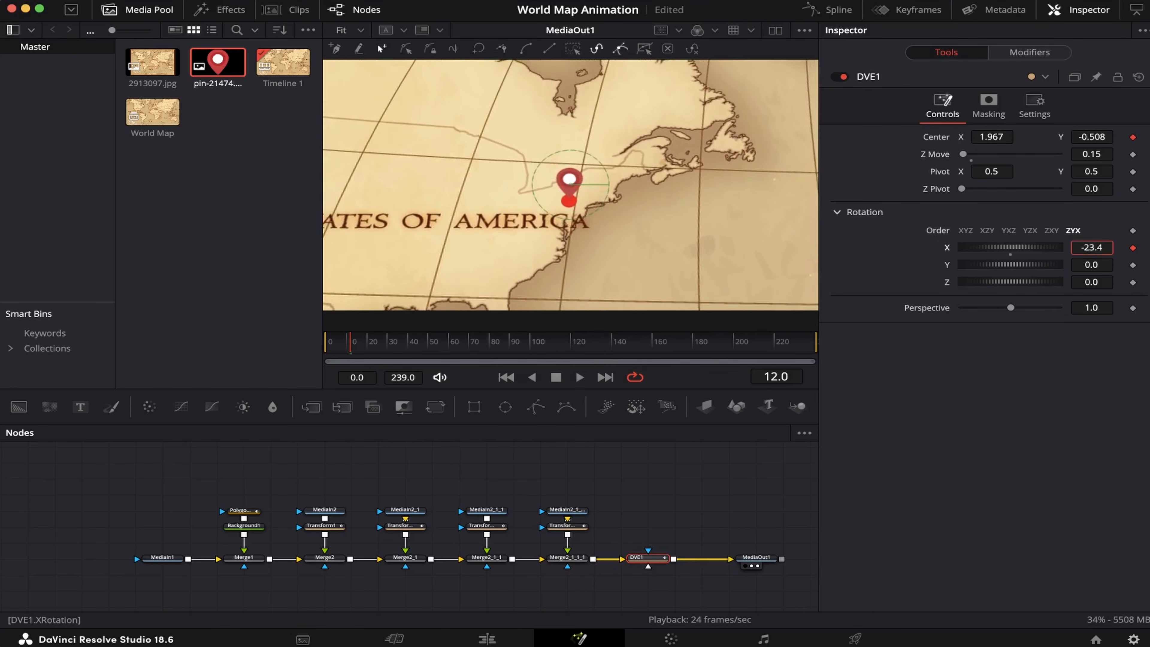
left_click_drag(1091, 136, 1106, 136)
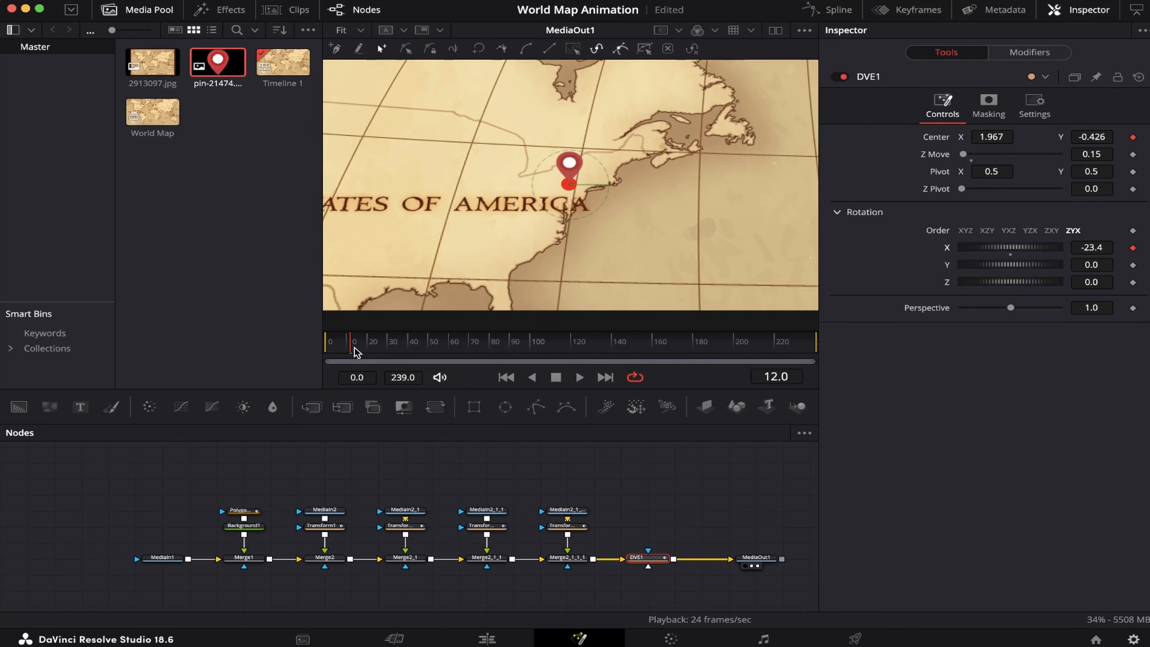
At frame 36, center the DVE view on the Algeria stop with Center X 0.45, Y -0.008, and X Rotation -0.7.
left_click_drag(354, 347, 400, 348)
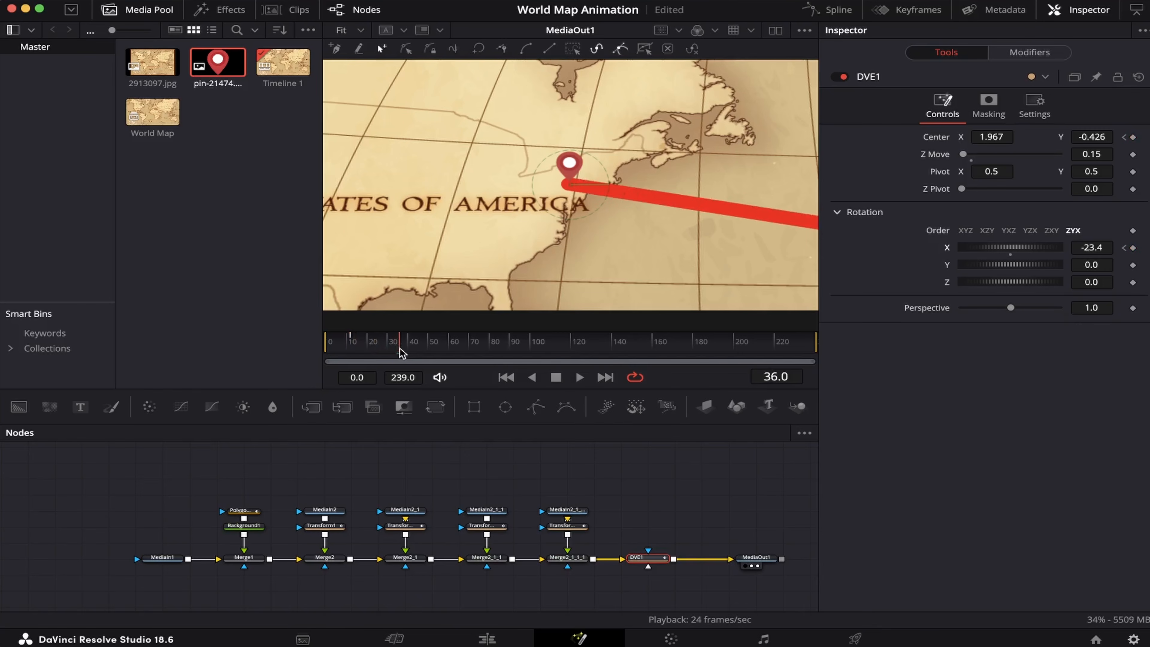
left_click_drag(1000, 136, 996, 137)
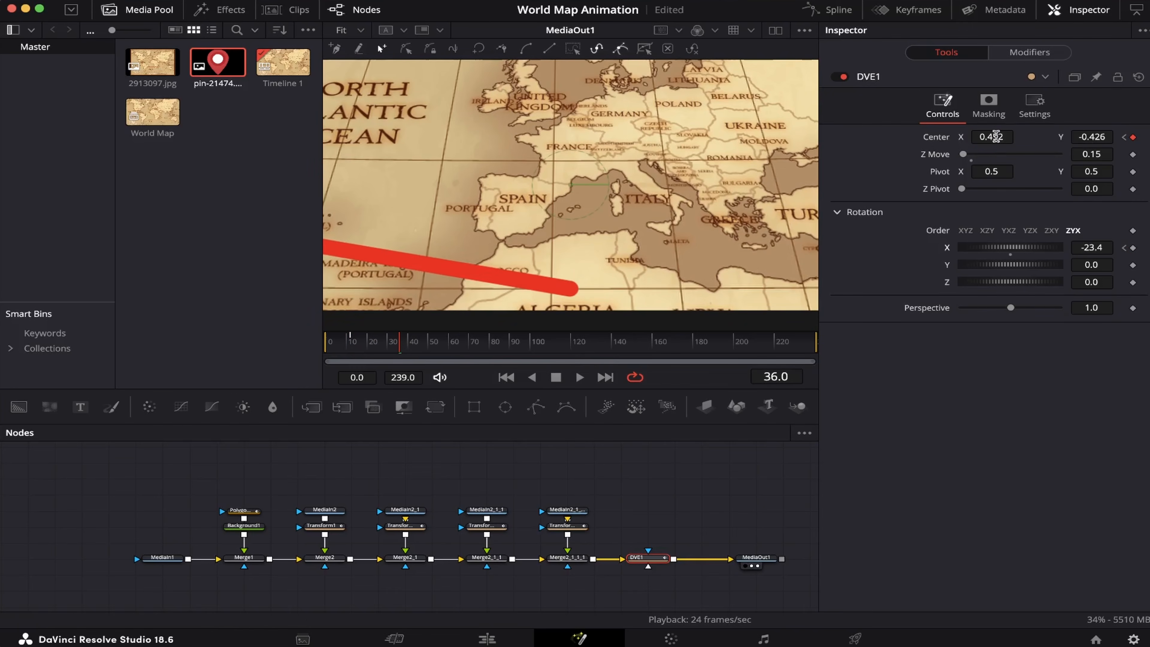
left_click_drag(1094, 137, 1141, 136)
left_click_drag(985, 136, 984, 137)
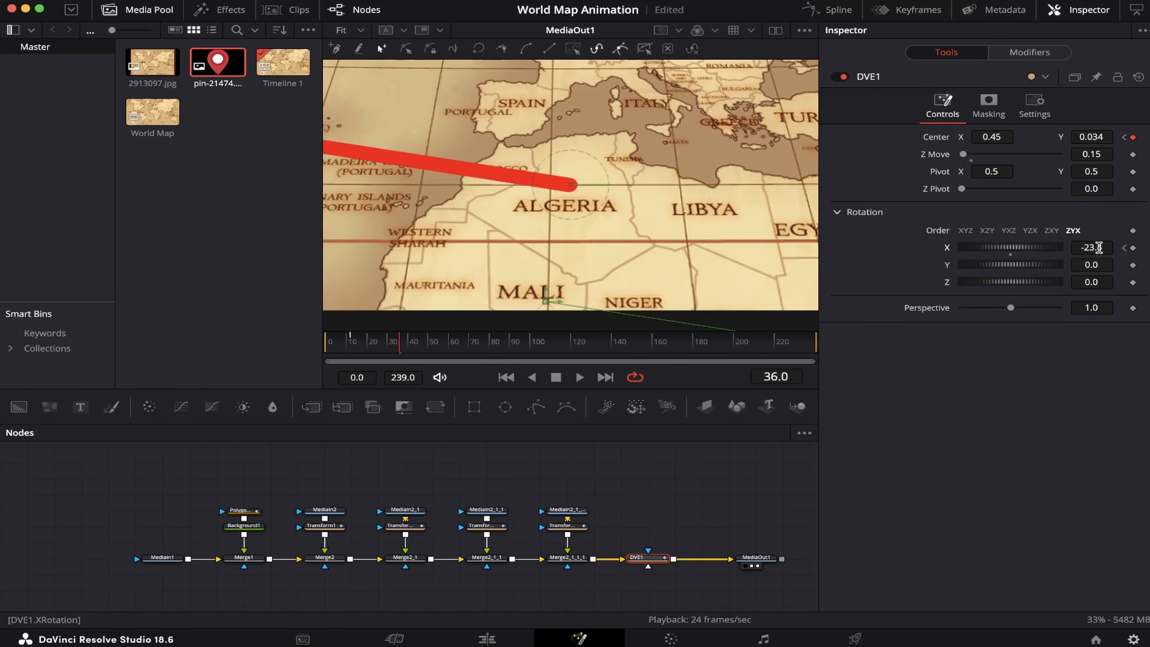
left_click_drag(1091, 247, 1113, 247)
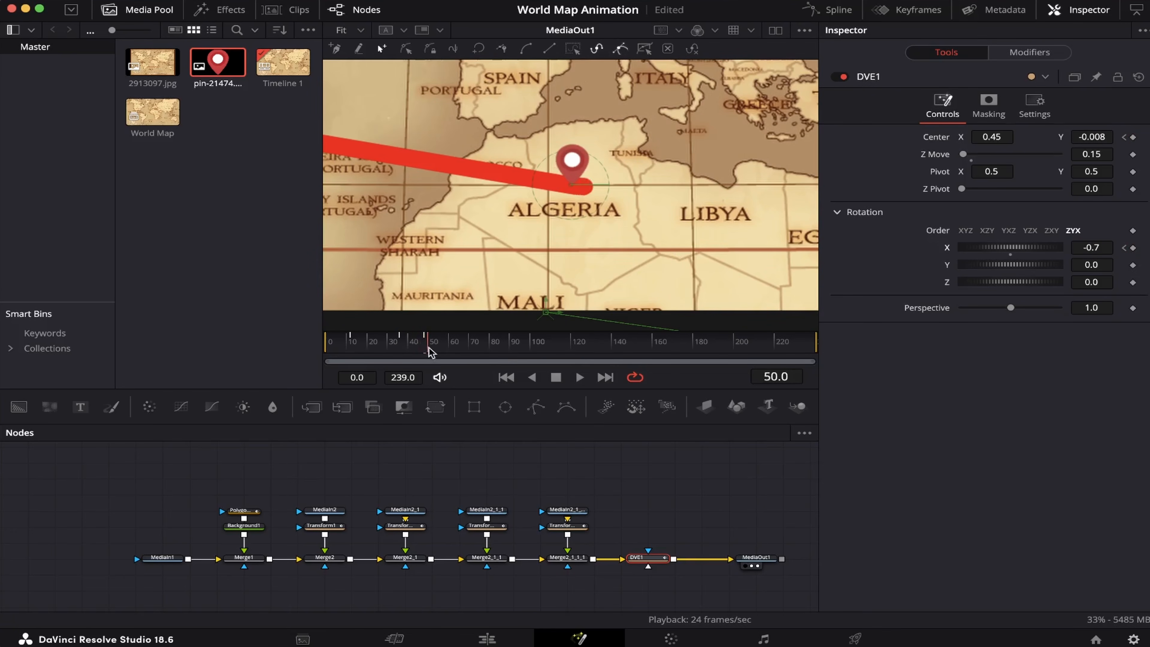
At frame 72, center the DVE view on the India stop with Center X -1.081, Y 0.224, and X Rotation -26.7.
left_click_drag(429, 353, 446, 354)
left_click_drag(1091, 137, 1110, 137)
left_click_drag(1091, 247, 1088, 247)
left_click_drag(1090, 136, 1100, 136)
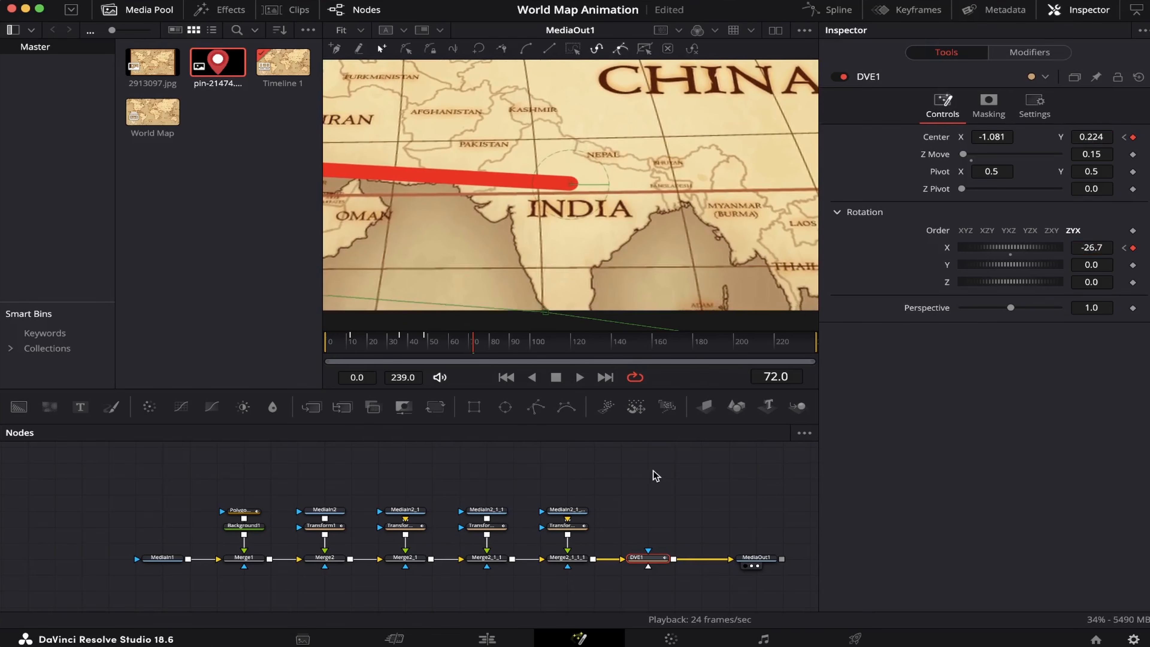
left_click(657, 475)
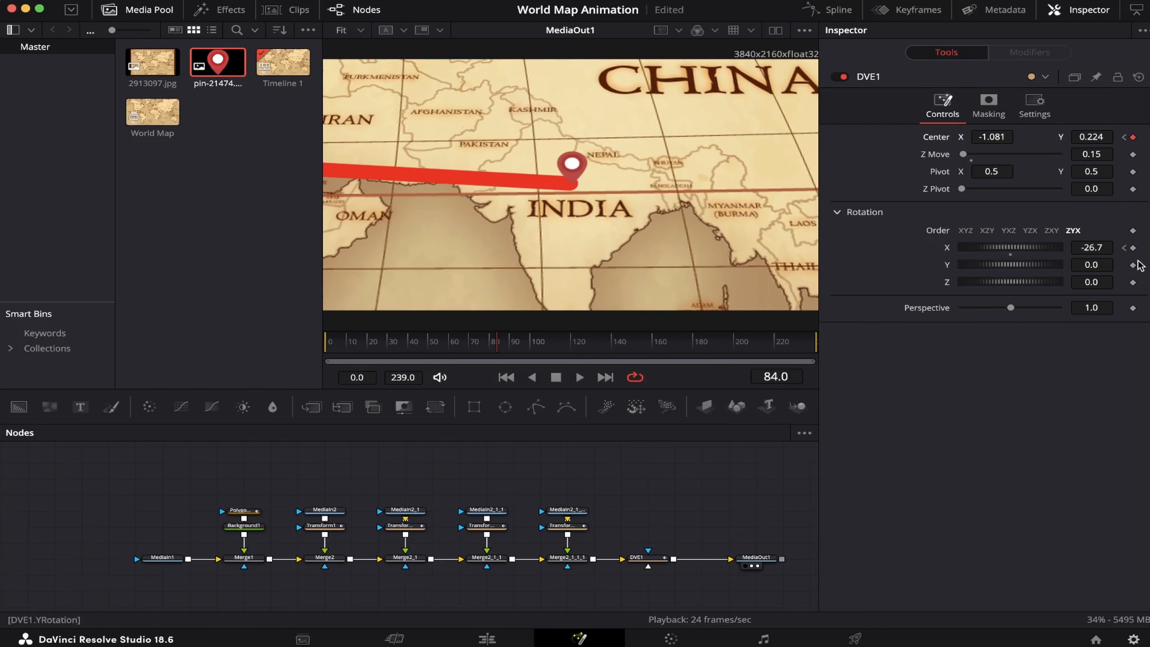
At frame 110, center the DVE view on the route's end in China with Center X -1.765, Y -0.276, and X Rotation -0.2.
left_click_drag(501, 344, 524, 346)
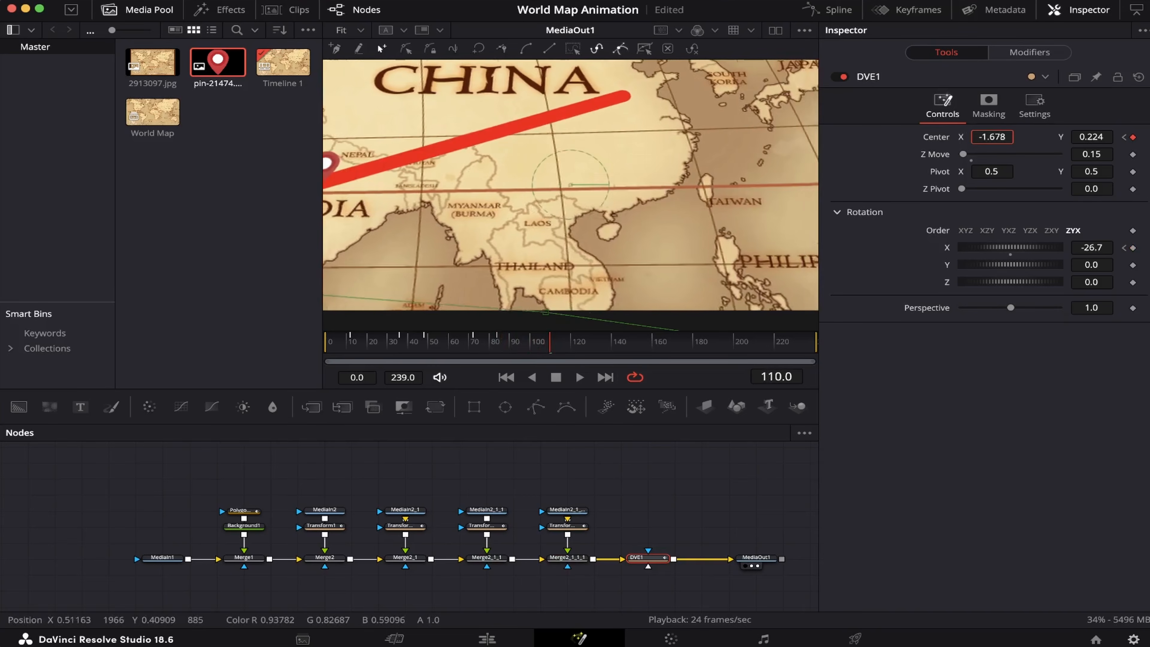
left_click_drag(993, 136, 974, 136)
left_click_drag(1095, 141, 1089, 141)
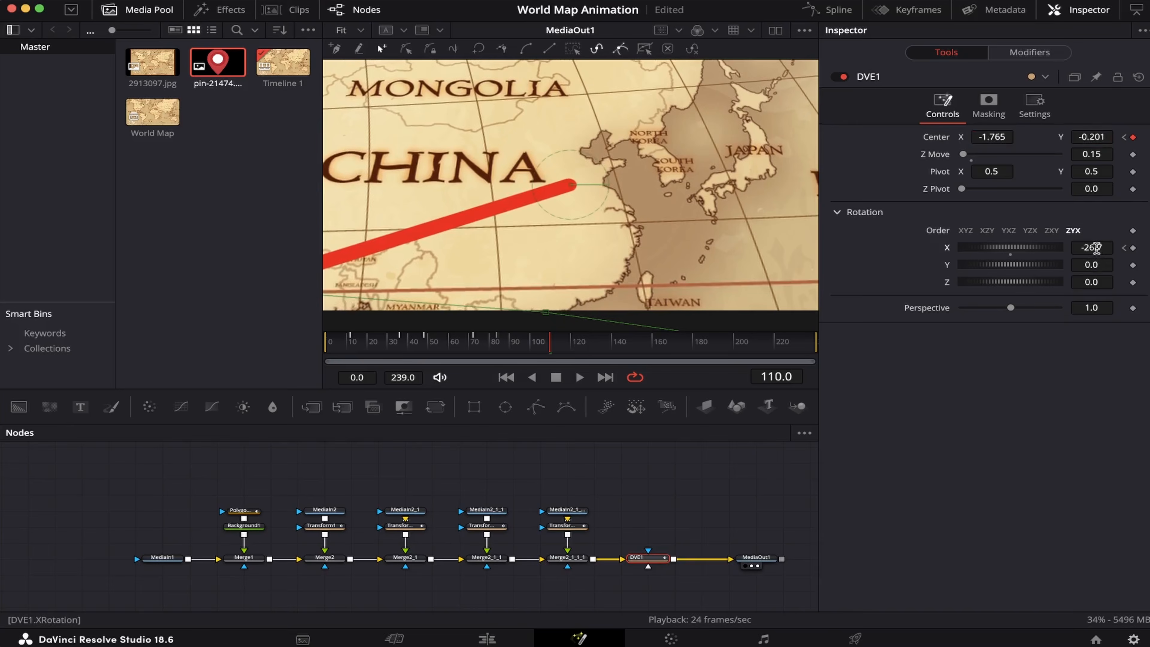
left_click_drag(1096, 249, 1122, 248)
left_click_drag(1096, 141, 1099, 141)
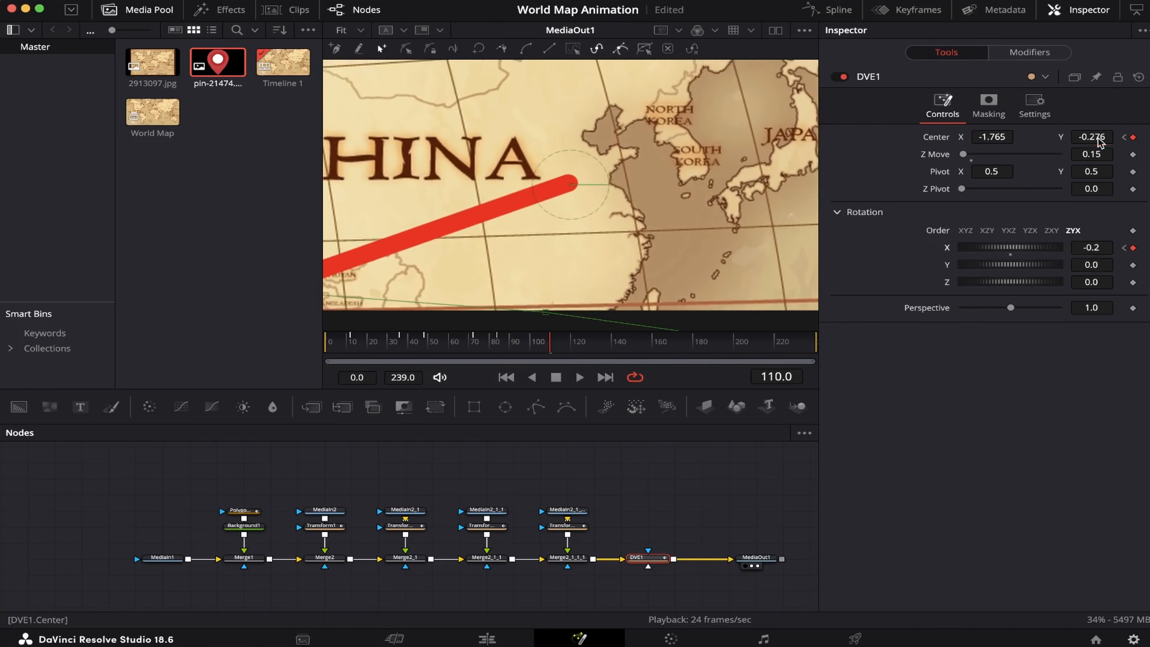
Fit DVE1's Displacement and X Rotation curves in the Spline editor and smooth all their keyframes.
left_click(826, 9)
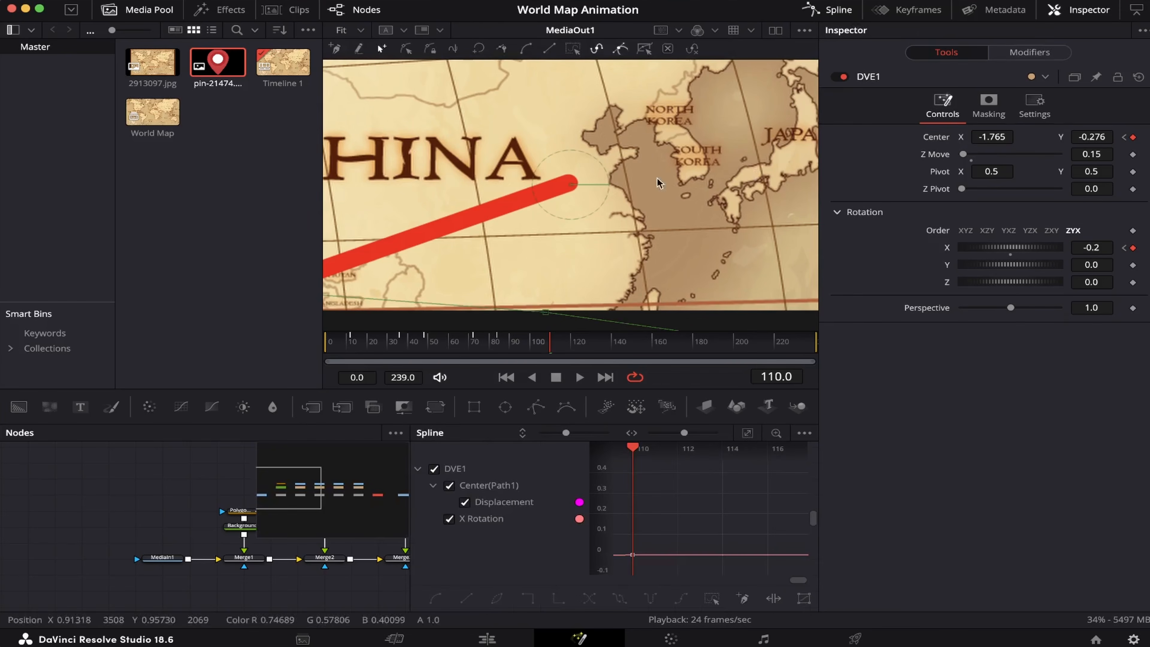
left_click(751, 435)
left_click_drag(730, 448, 714, 449)
left_click_drag(622, 462, 836, 578)
key("s")
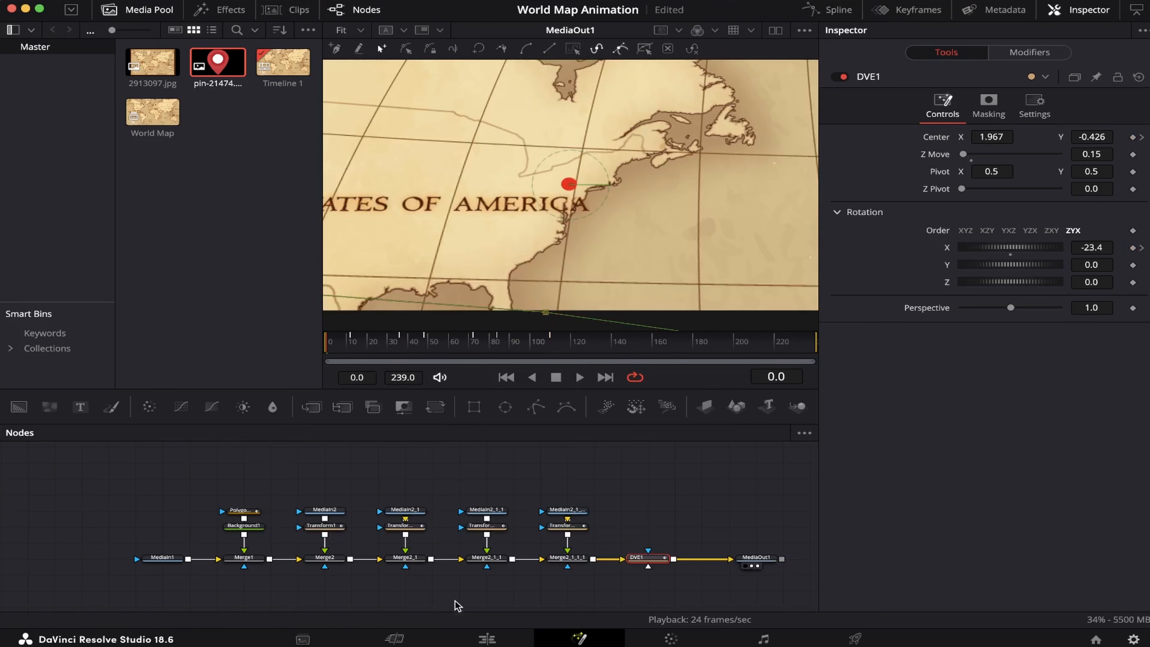